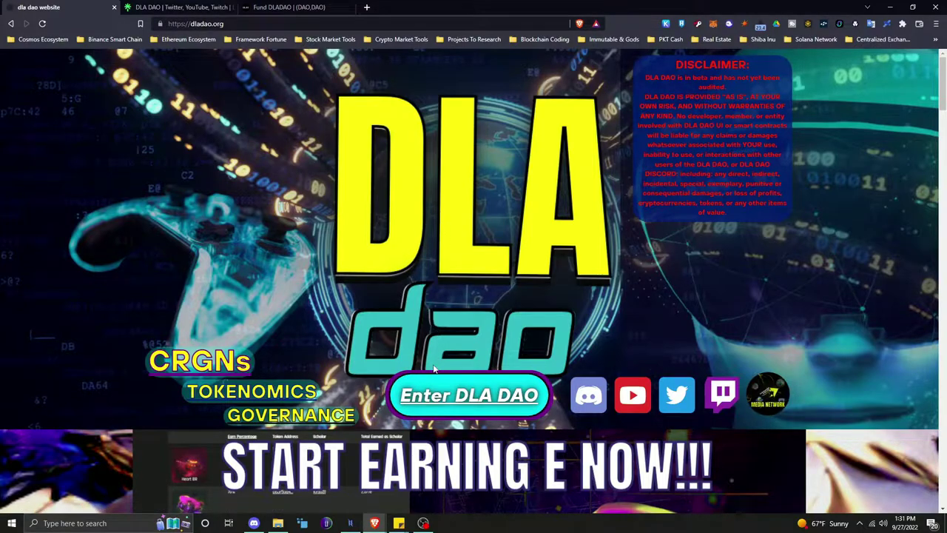
Look over the DLA DAO website and its Linktree page, ending back on the website.
scroll(459, 371, down, 15)
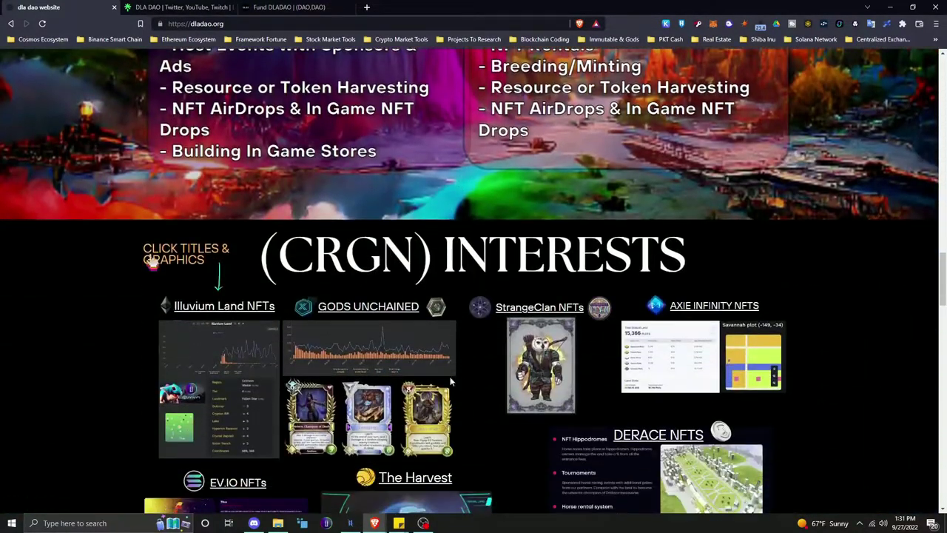
scroll(451, 382, up, 5)
scroll(451, 382, up, 10)
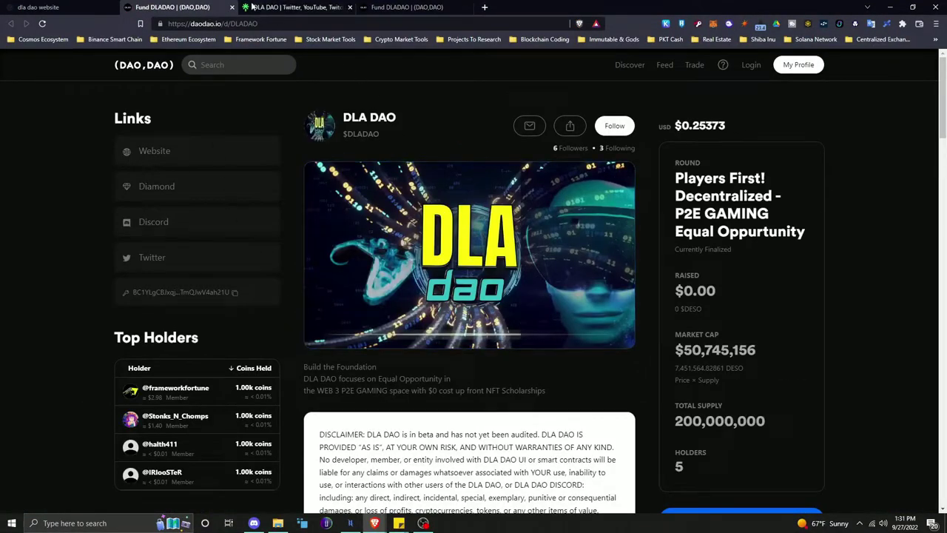
click(299, 6)
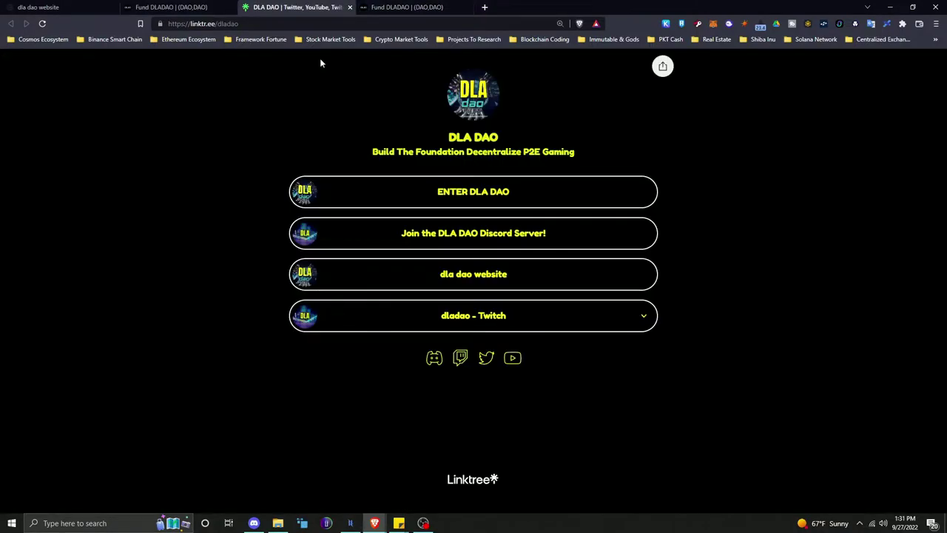
click(30, 6)
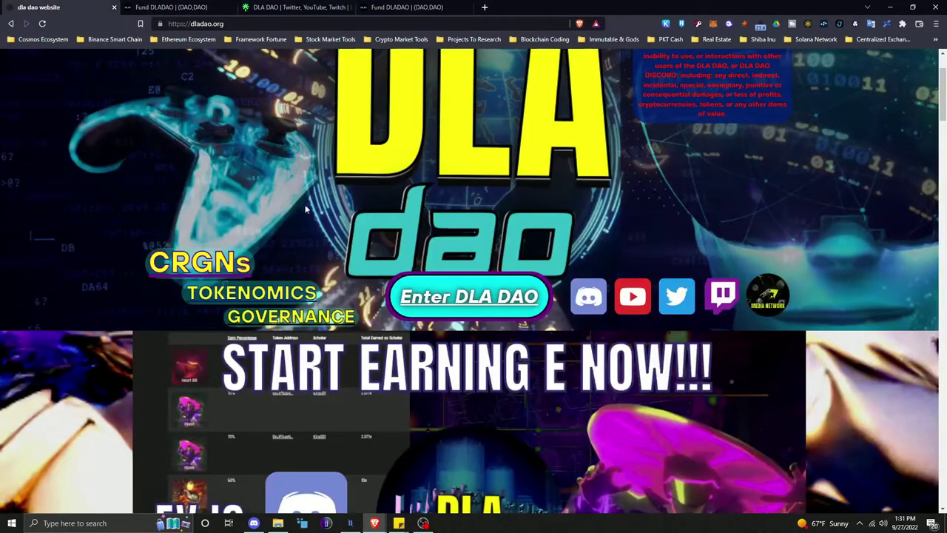
Return to the DLA DAO fund page, close its duplicate tab, and check the coin's USD price.
click(186, 6)
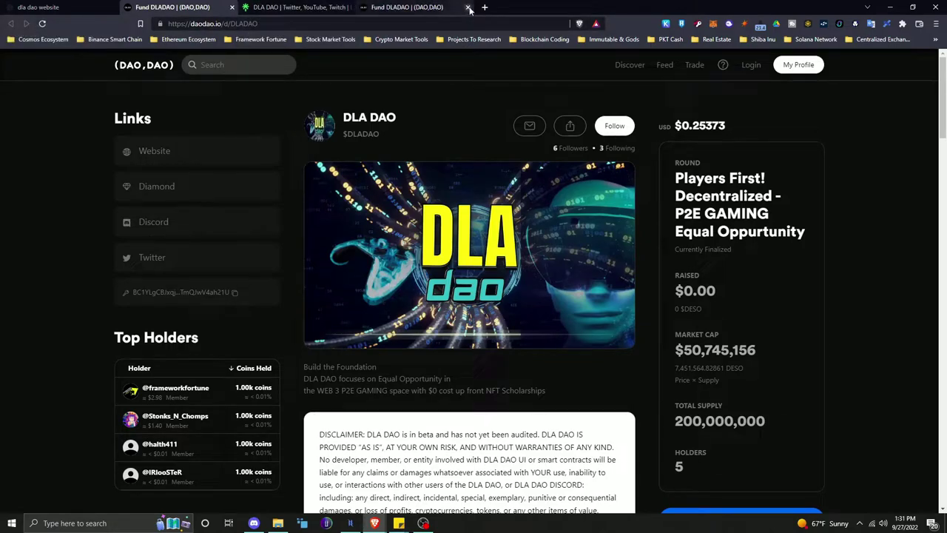
click(468, 7)
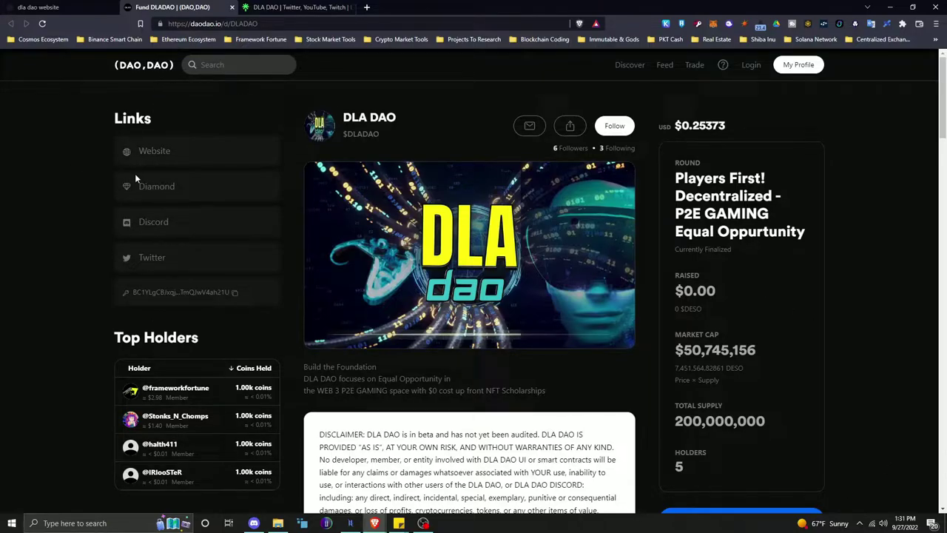
scroll(135, 174, down, 1)
scroll(135, 174, up, 1)
drag(693, 126, 720, 125)
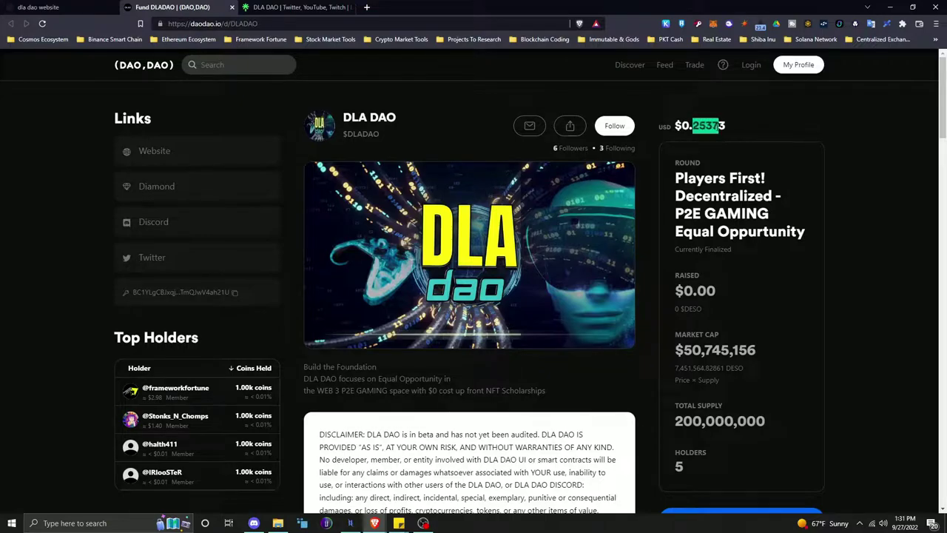
click(756, 133)
Copy the testing wallet's address from the MetaMask extension and close the wallet.
click(714, 26)
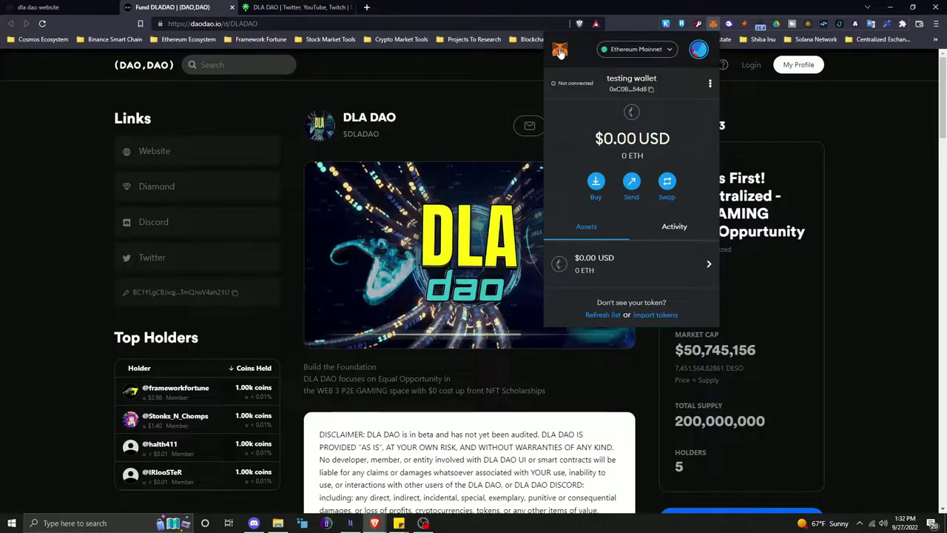
click(642, 88)
click(649, 90)
click(834, 141)
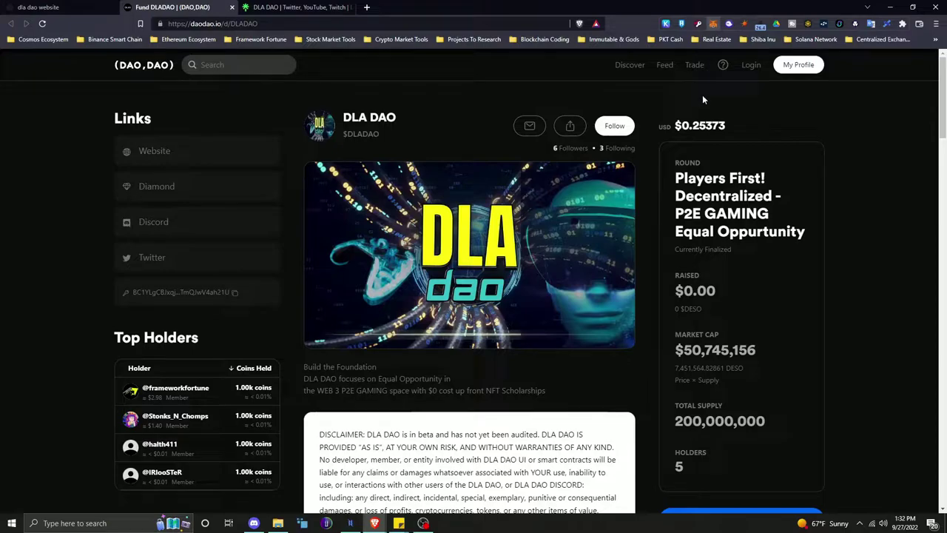
click(712, 23)
click(789, 101)
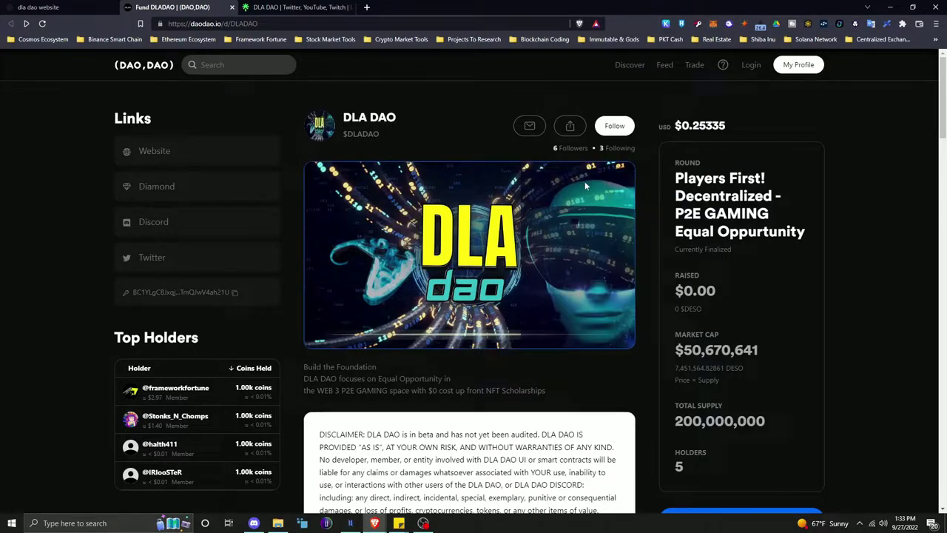
Log in to daodao.io with the Framework Fortune Google account and review the DeSo recovery seed phrase.
click(751, 65)
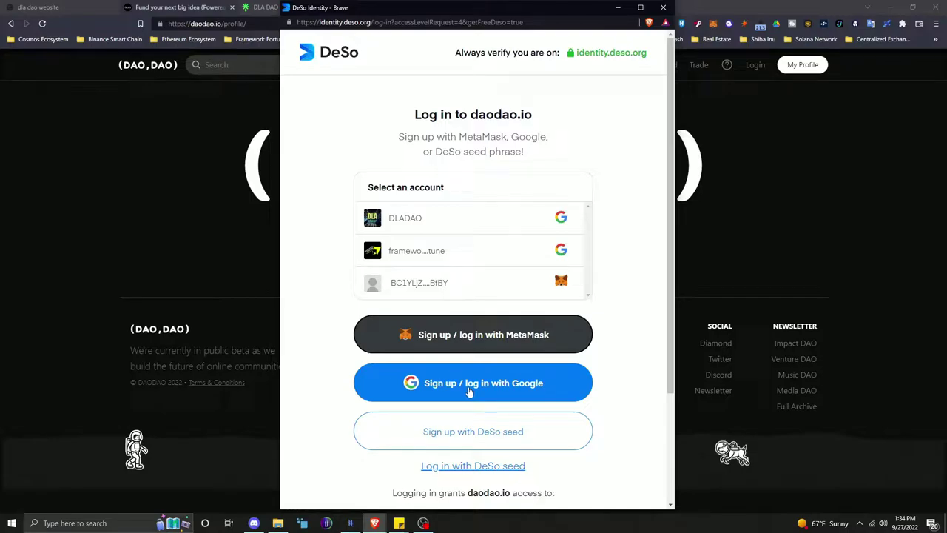
click(469, 393)
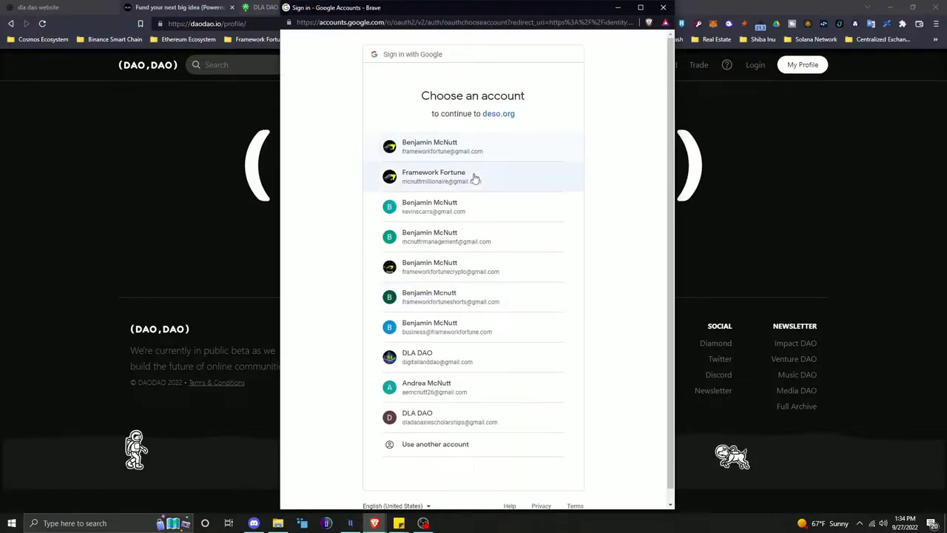
click(475, 178)
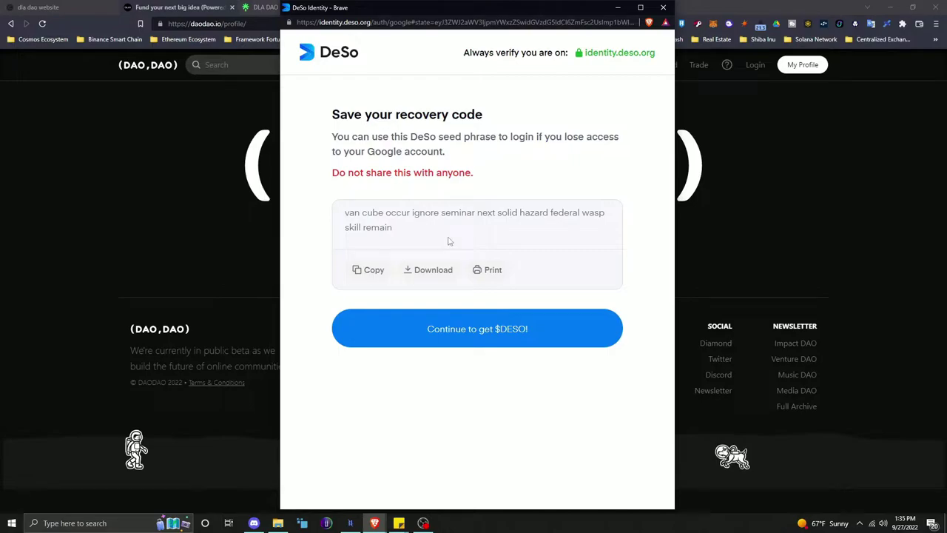
drag(442, 237, 341, 198)
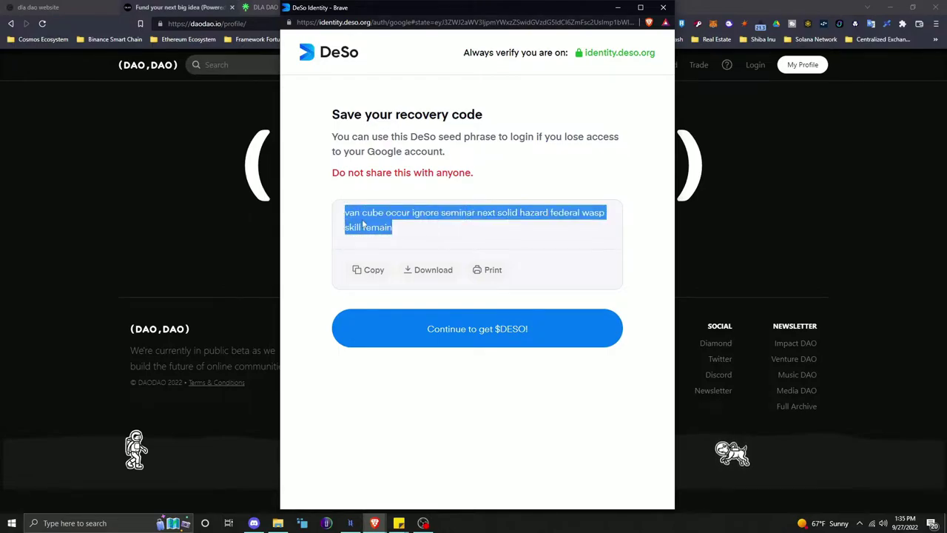
click(416, 238)
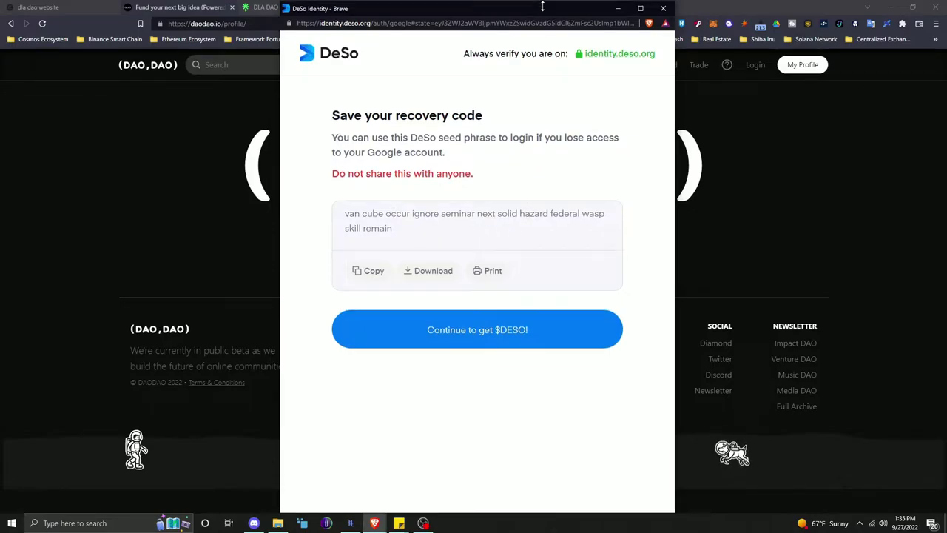
Turn off Brave Shields for identity.deso.org in the DeSo login window.
drag(551, 9, 642, 82)
click(649, 68)
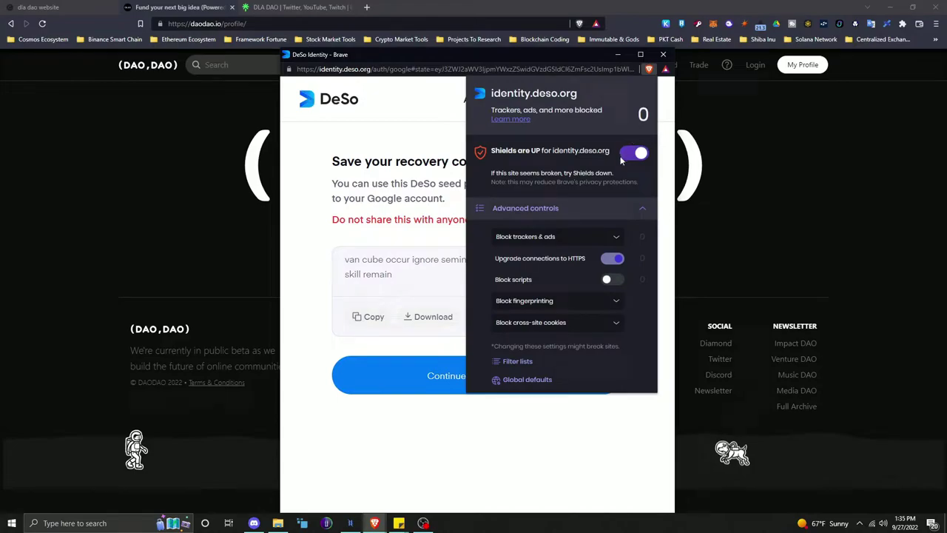
click(629, 153)
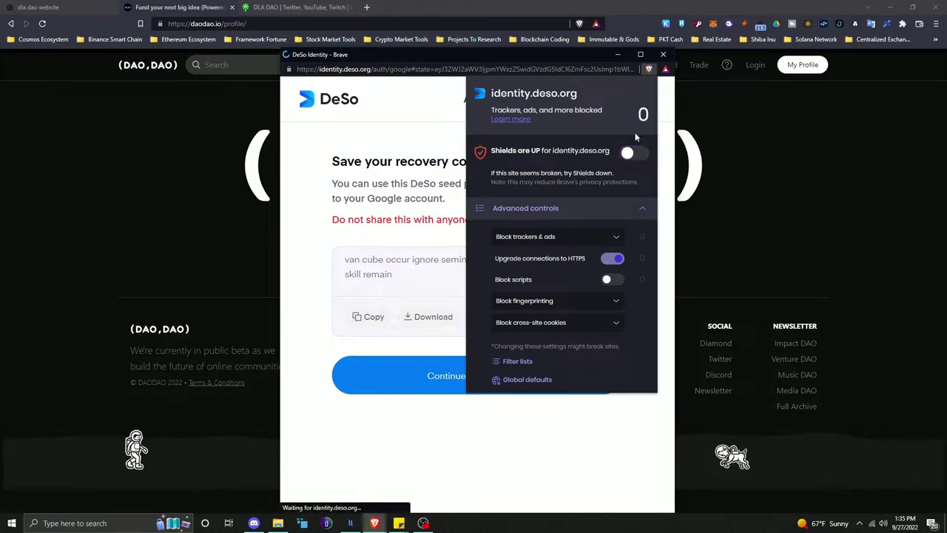
click(404, 95)
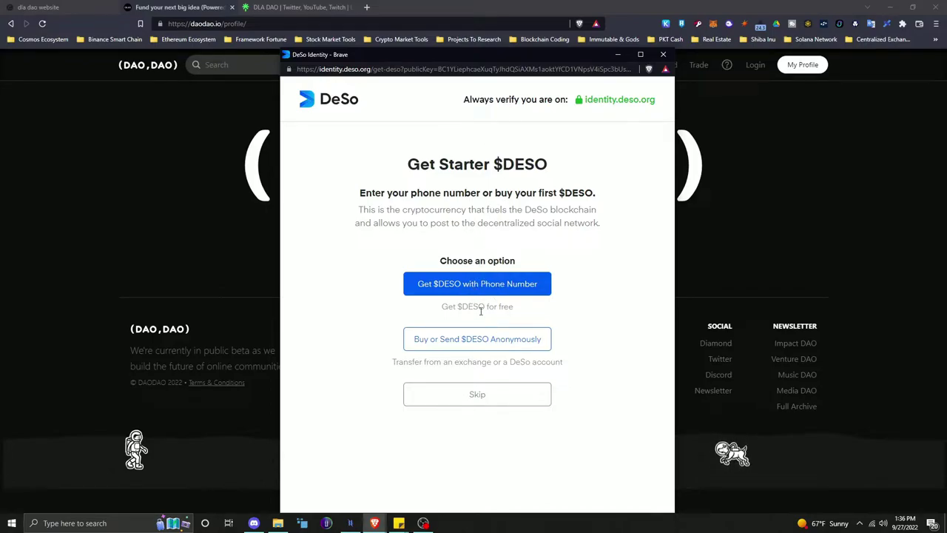
Skip getting starter $DESO and dismiss the prompt about continuing without it.
click(481, 396)
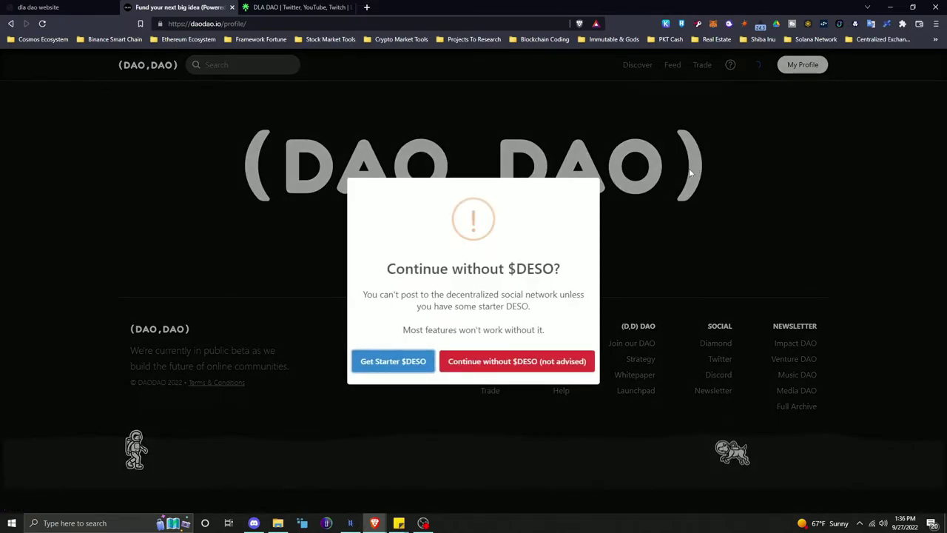
click(676, 196)
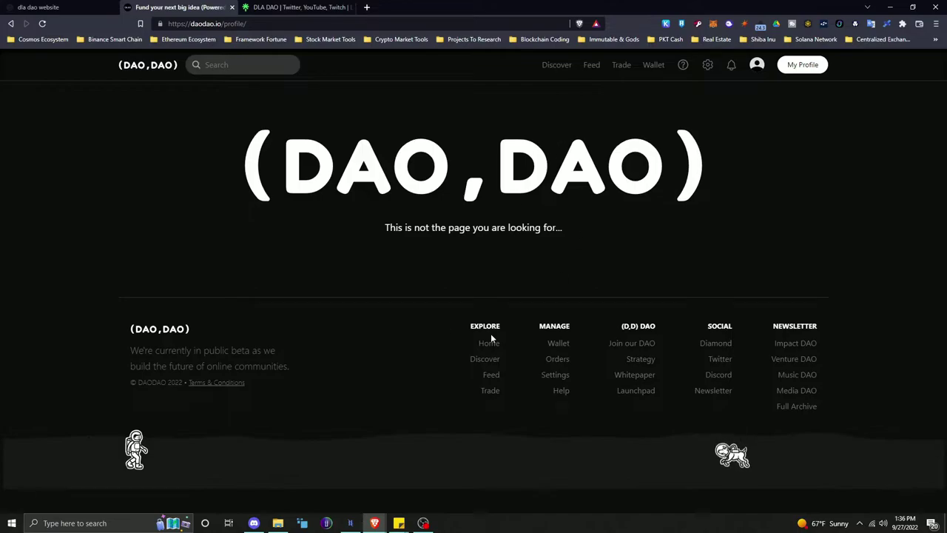
Open the new account's profile settings and check what creating a profile costs in DESO.
click(756, 65)
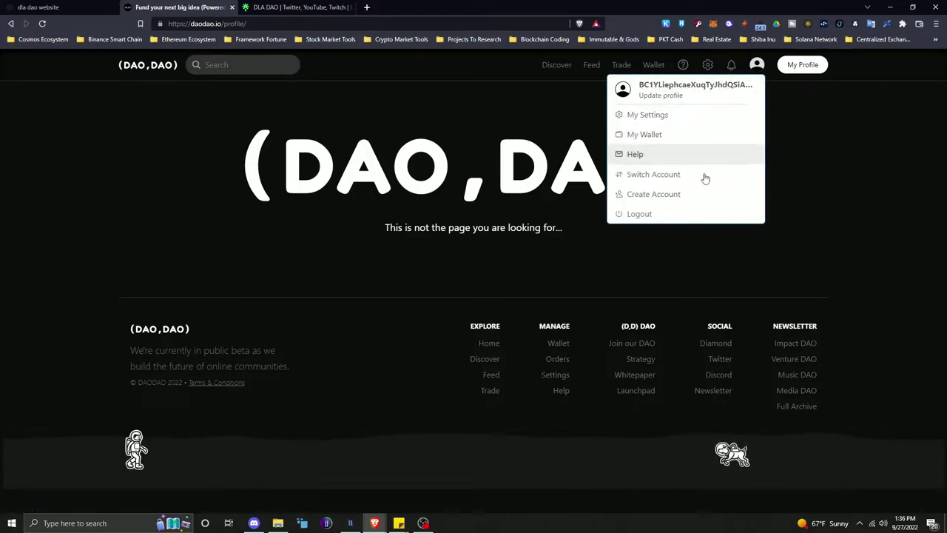
click(656, 115)
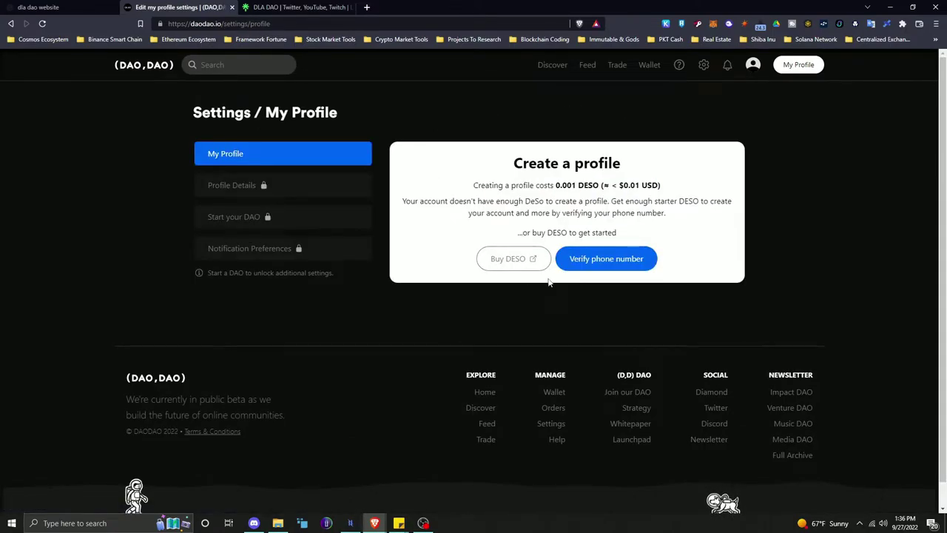
drag(534, 185, 598, 185)
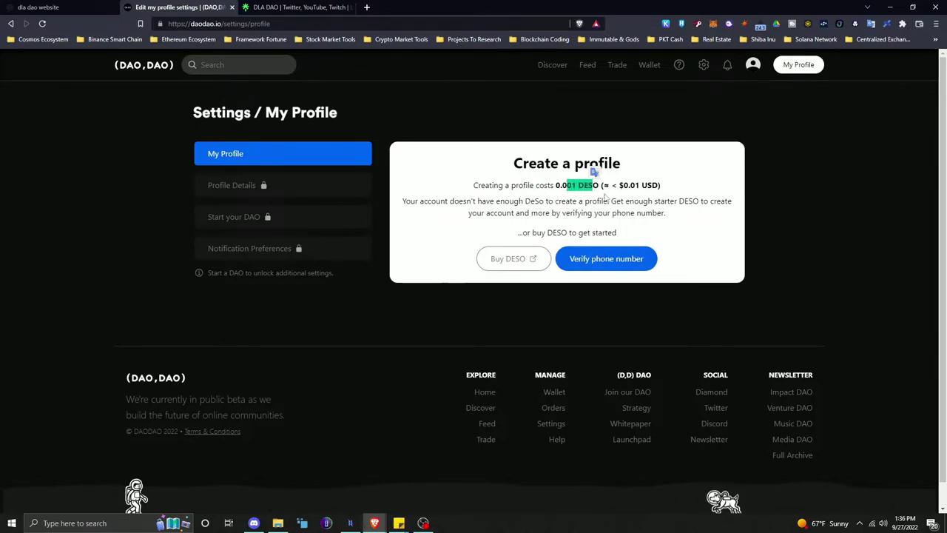
click(607, 196)
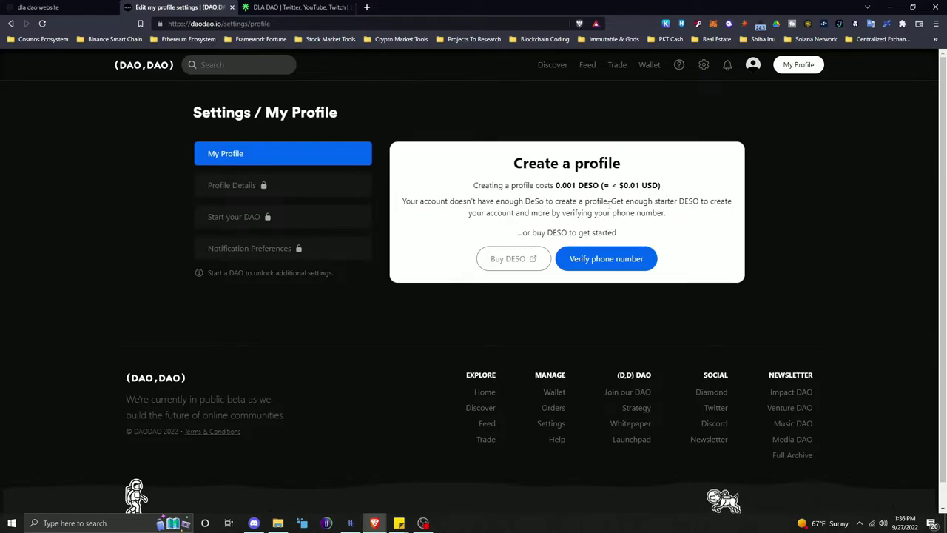
Open the wallet's Buy $DESO options, compare the $SOL, $BTC and $ETH payment methods, and copy the Ethereum deposit address.
click(752, 65)
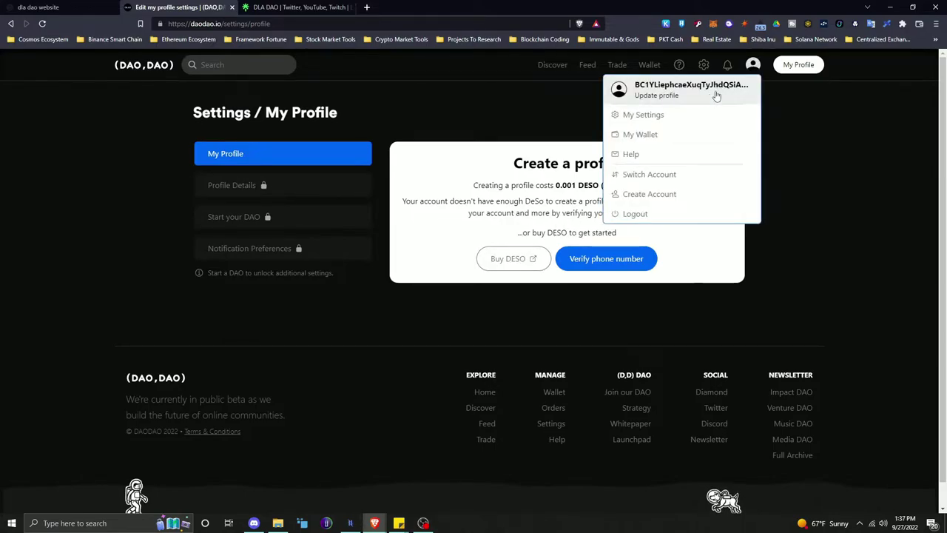
click(642, 136)
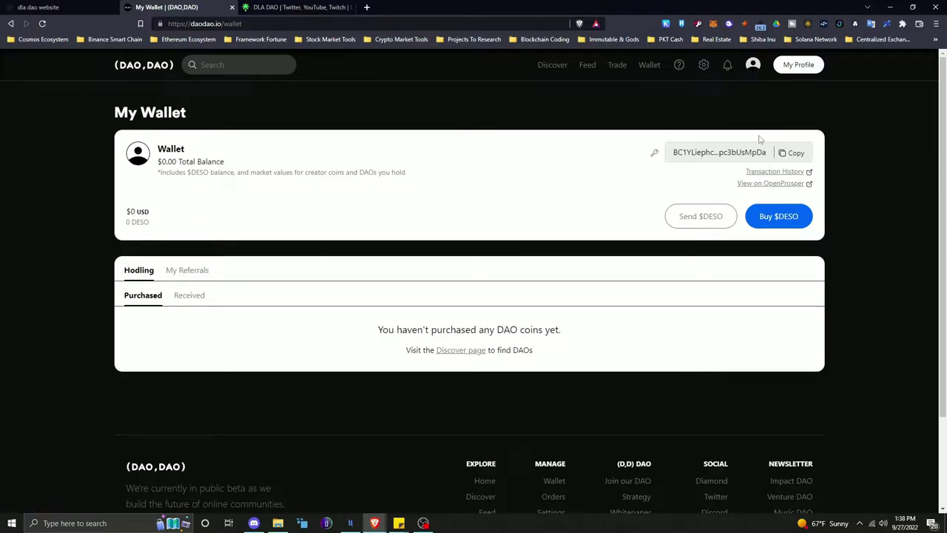
click(786, 220)
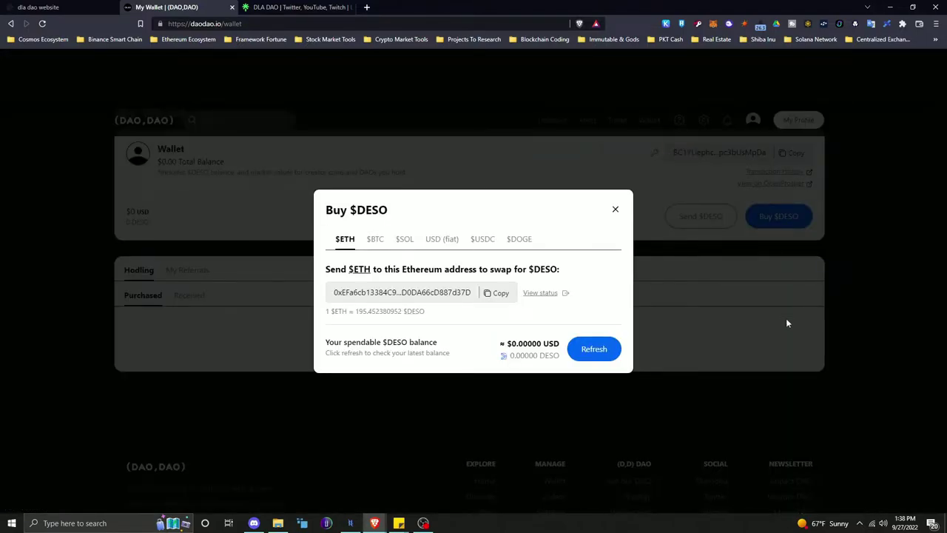
click(405, 241)
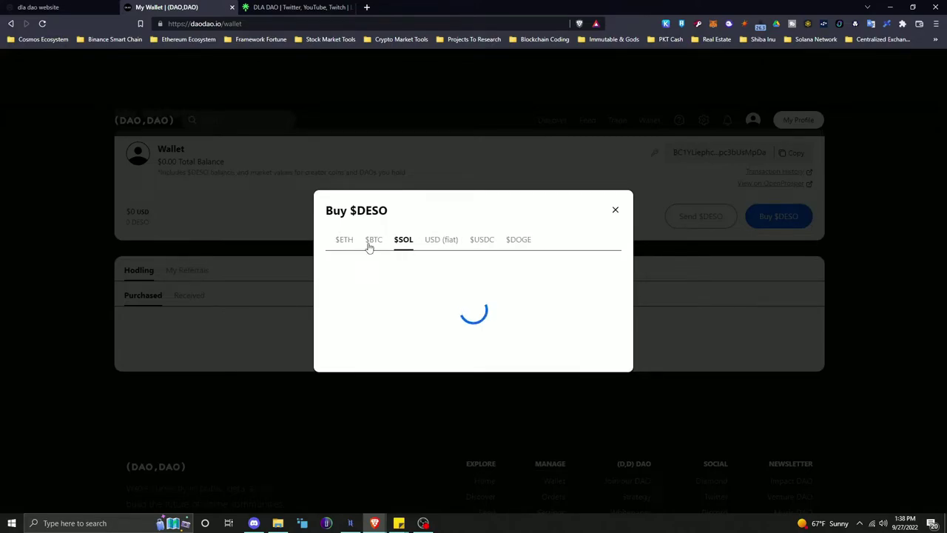
click(370, 244)
click(342, 241)
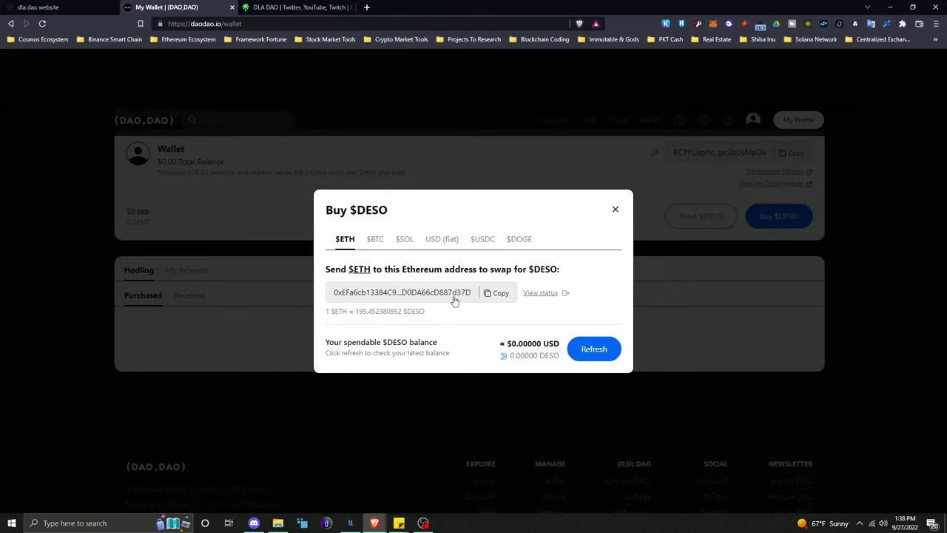
click(501, 294)
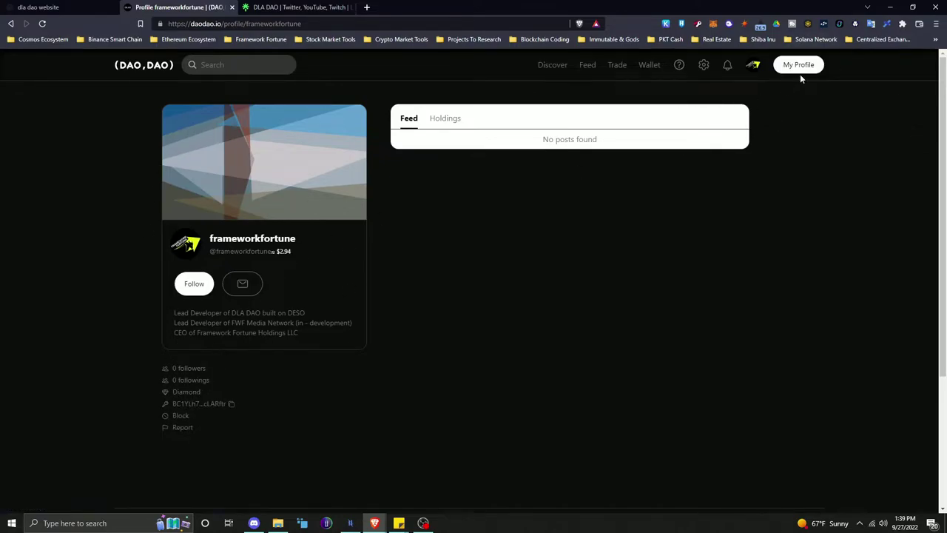
Save the existing account's profile settings and approve daodao.io's signing access with a 0.10 DESO cumulative spending limit.
click(703, 65)
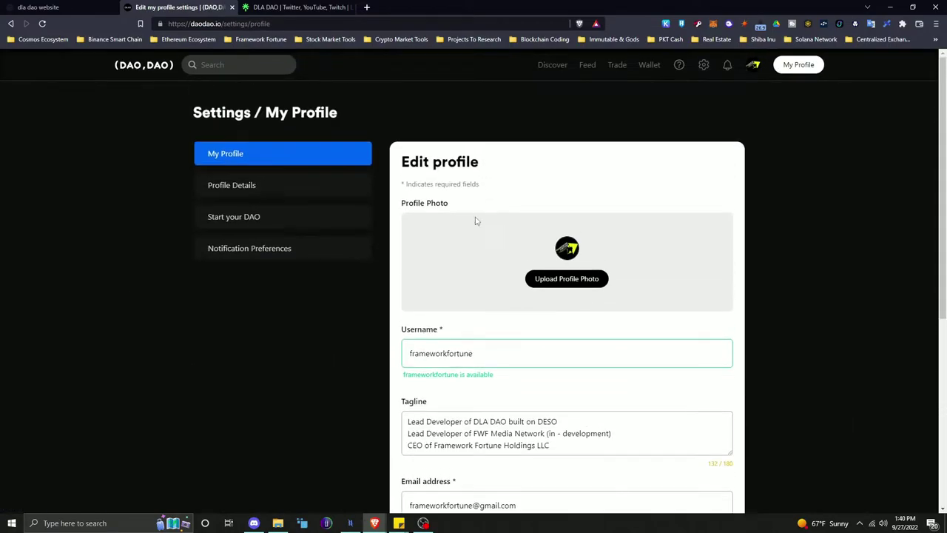
scroll(481, 343, down, 2)
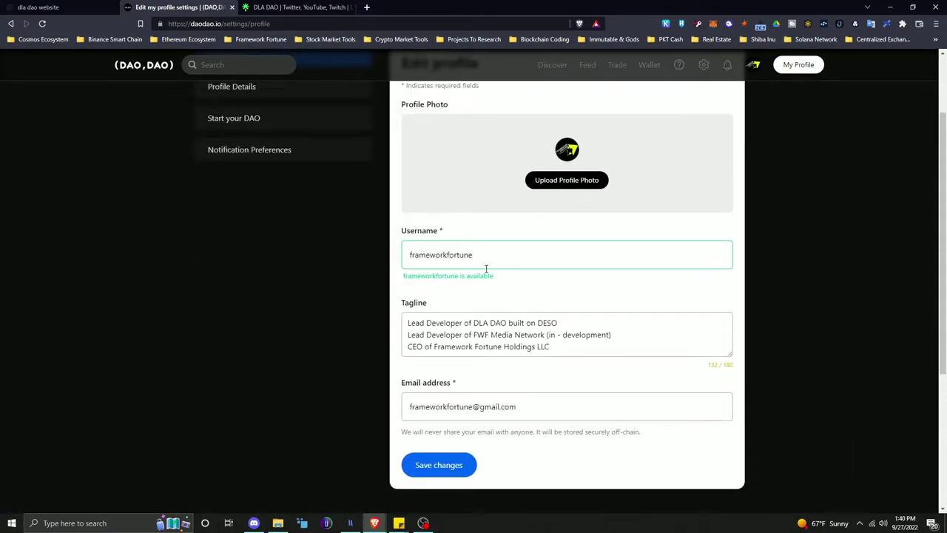
scroll(490, 289, down, 1)
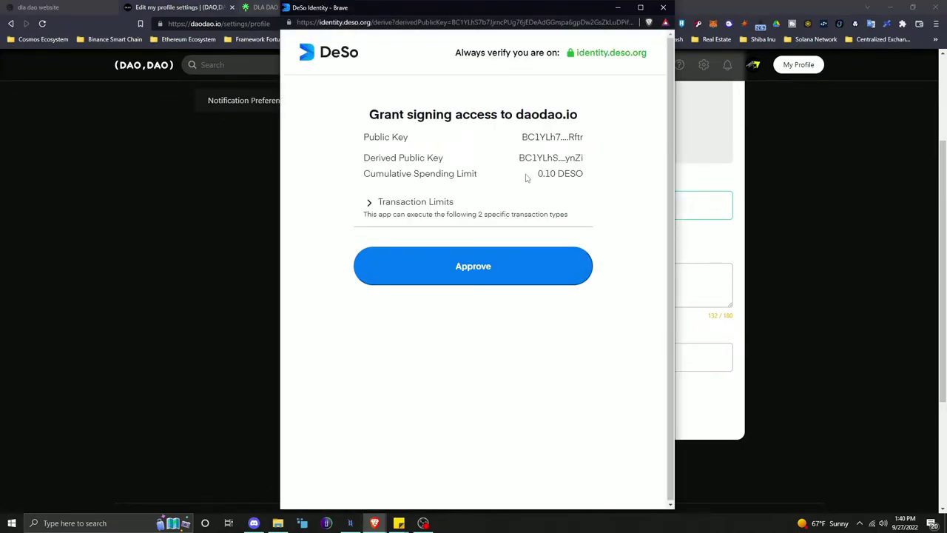
drag(526, 177, 589, 178)
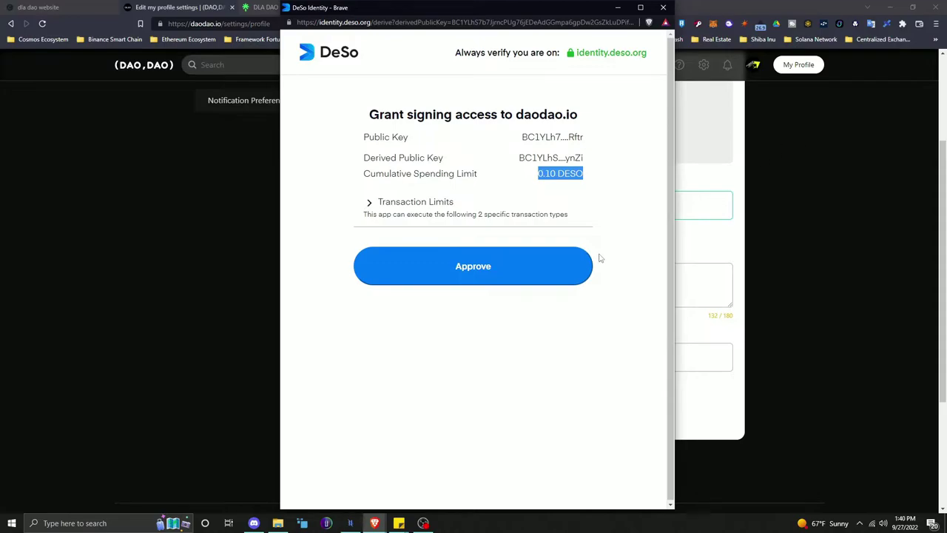
click(499, 258)
scroll(740, 133, up, 3)
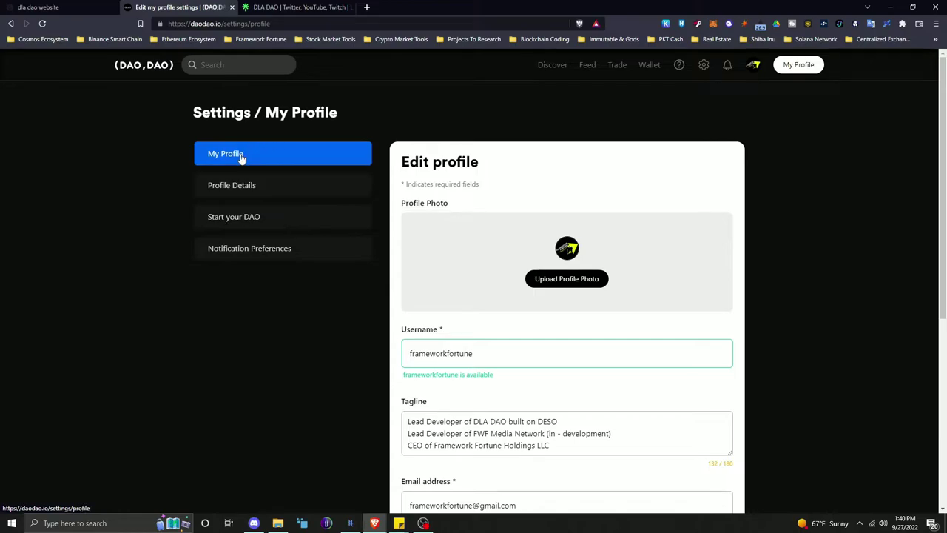
Look through the Profile Details, Start your DAO and Notification Preferences settings, and return to My Profile.
click(253, 189)
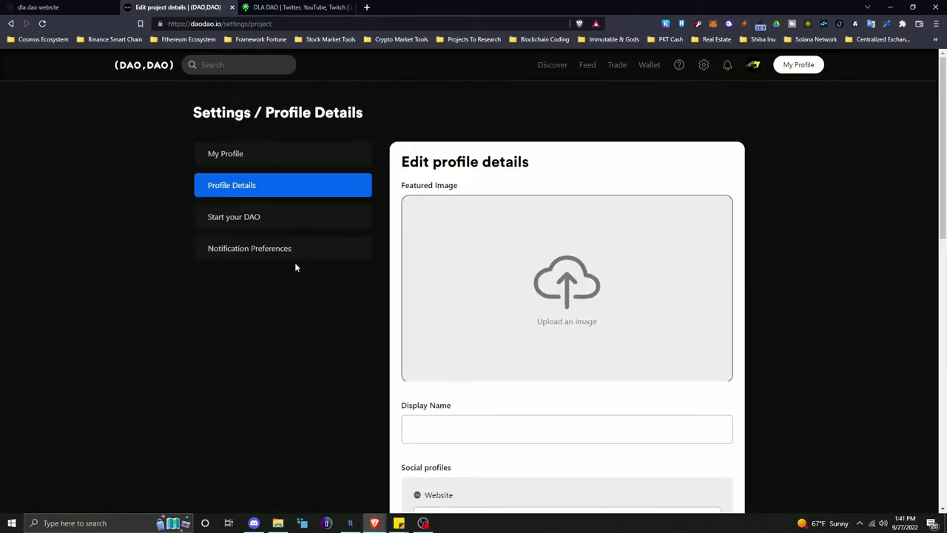
click(237, 215)
scroll(262, 285, down, 2)
scroll(262, 288, up, 1)
scroll(262, 289, up, 2)
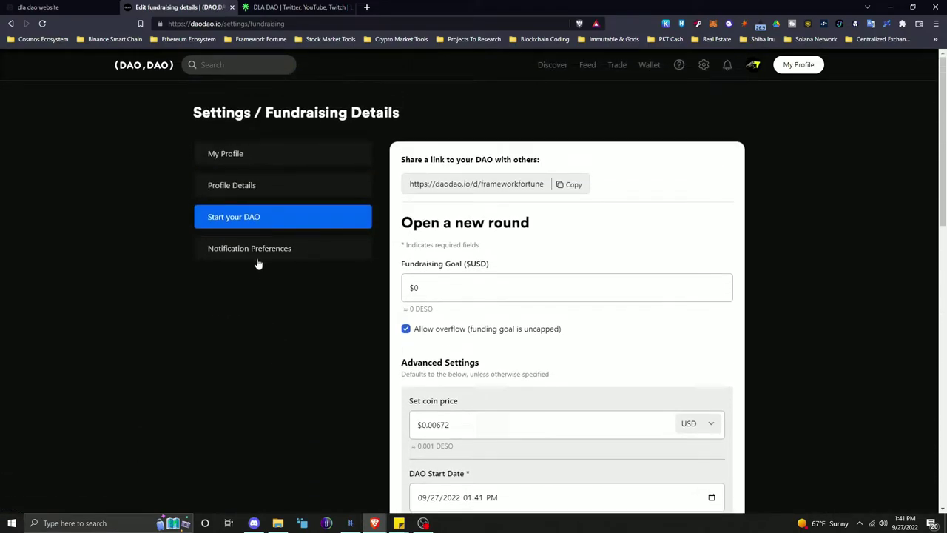
click(256, 248)
click(229, 154)
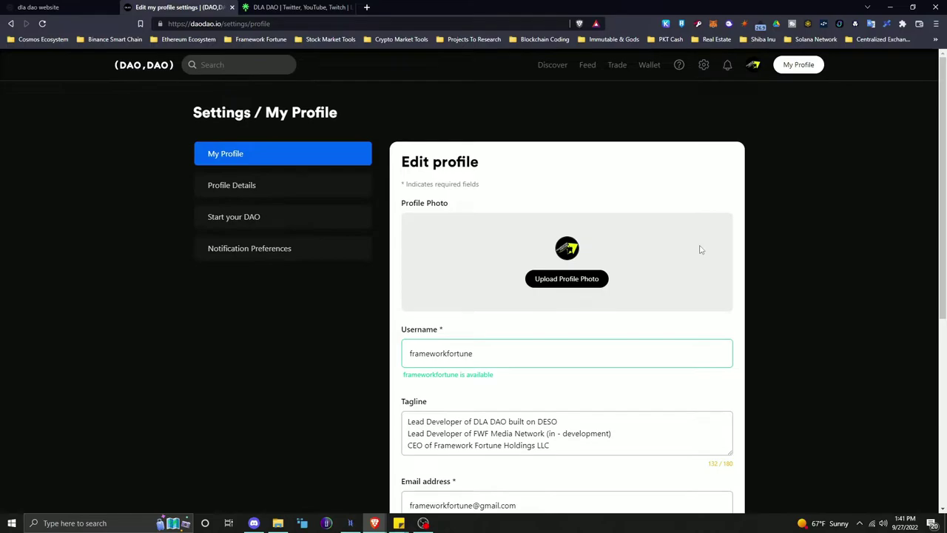
Open the wallet, and go to the DLADAO project page by searching for "dla".
click(649, 65)
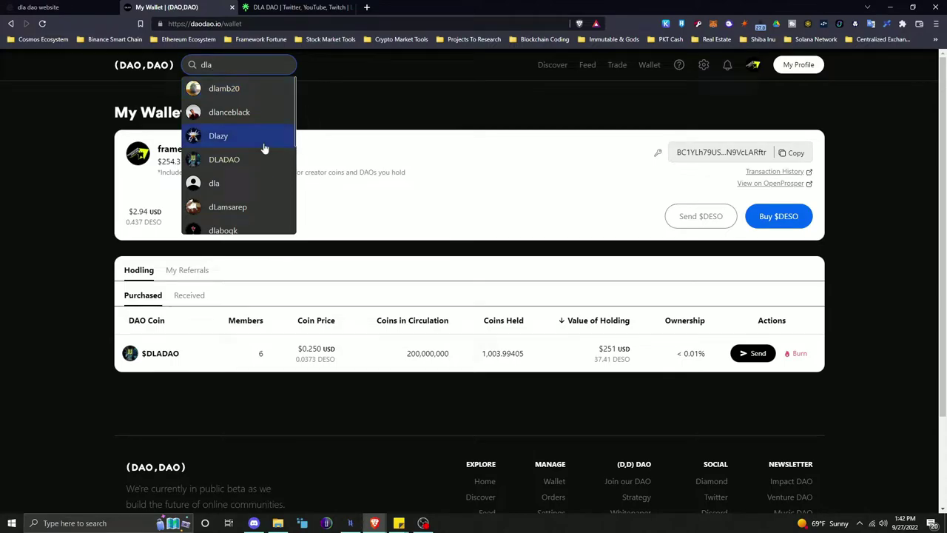
click(239, 160)
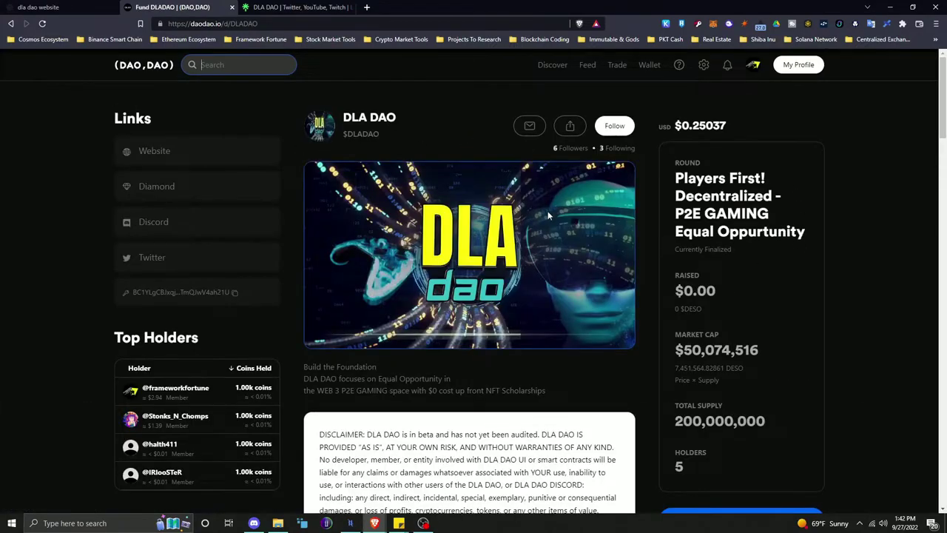
Check the DLADAO page's messaging link, close the inbox it opens, and review the project's description and ownership details.
click(525, 127)
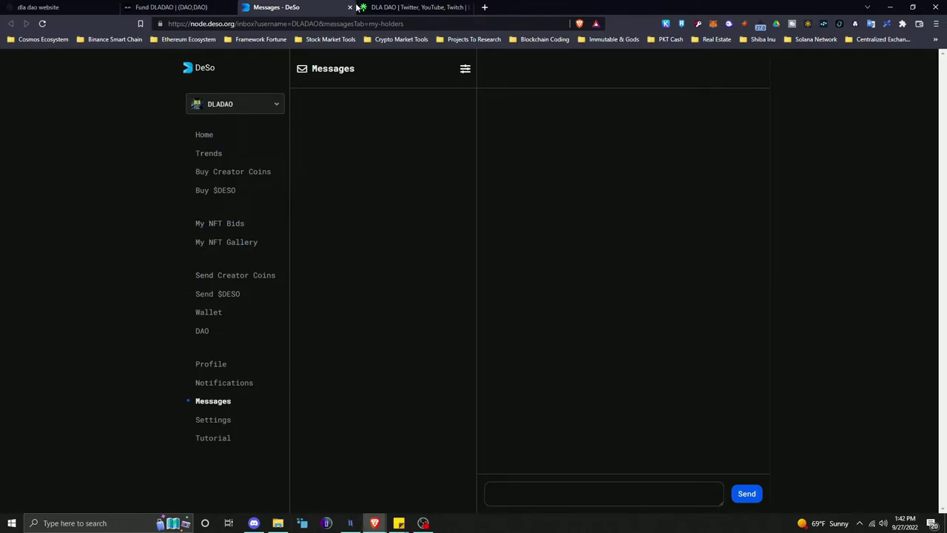
click(350, 7)
scroll(607, 309, down, 1)
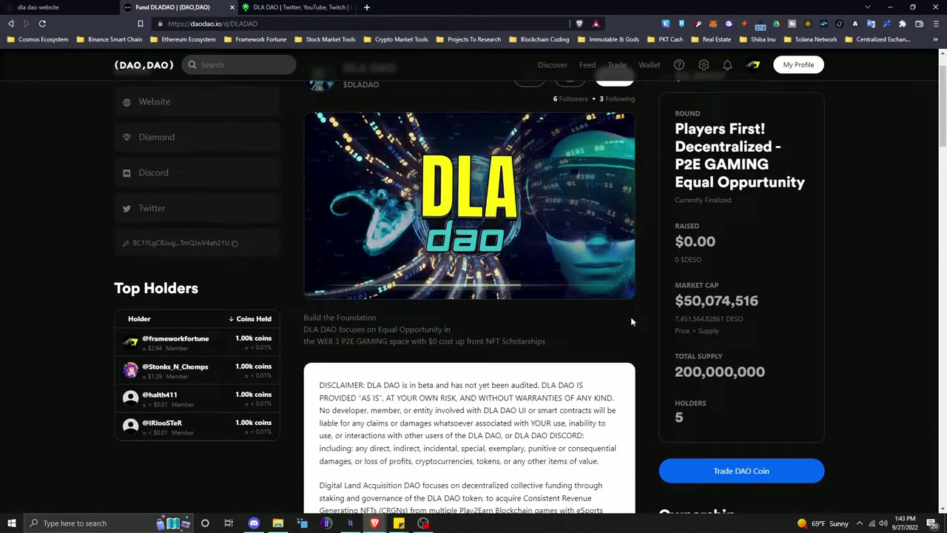
scroll(541, 254, down, 3)
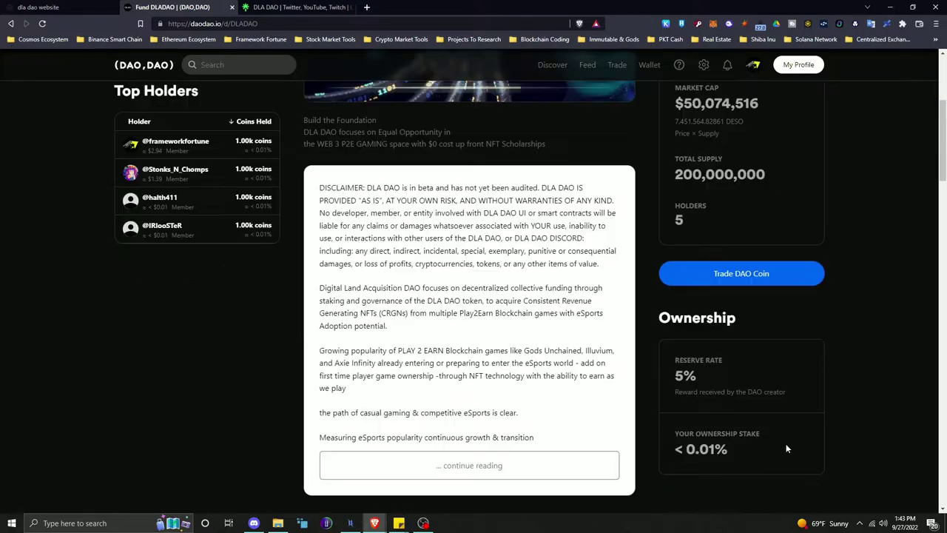
scroll(747, 311, up, 1)
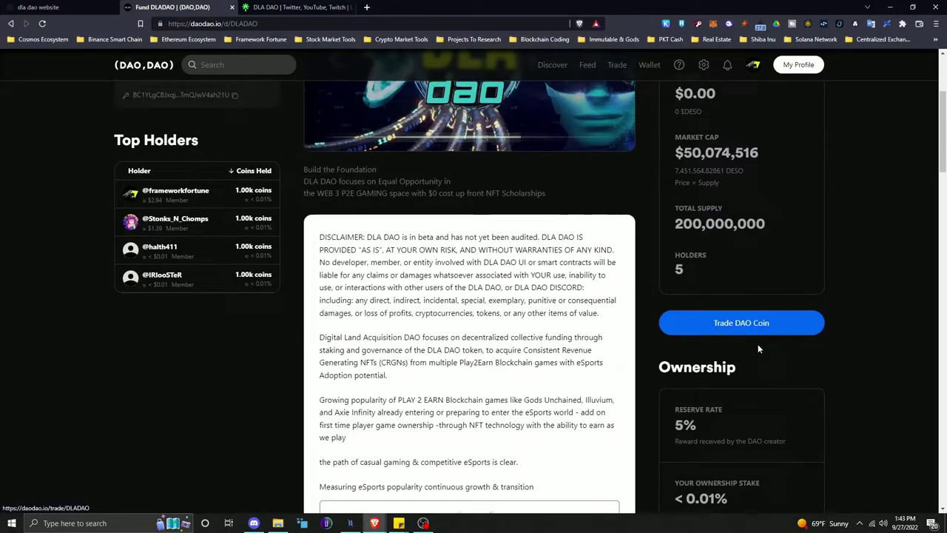
Open the trading page for the DLADAO coin and look over its price chart, market listing and order form.
click(742, 322)
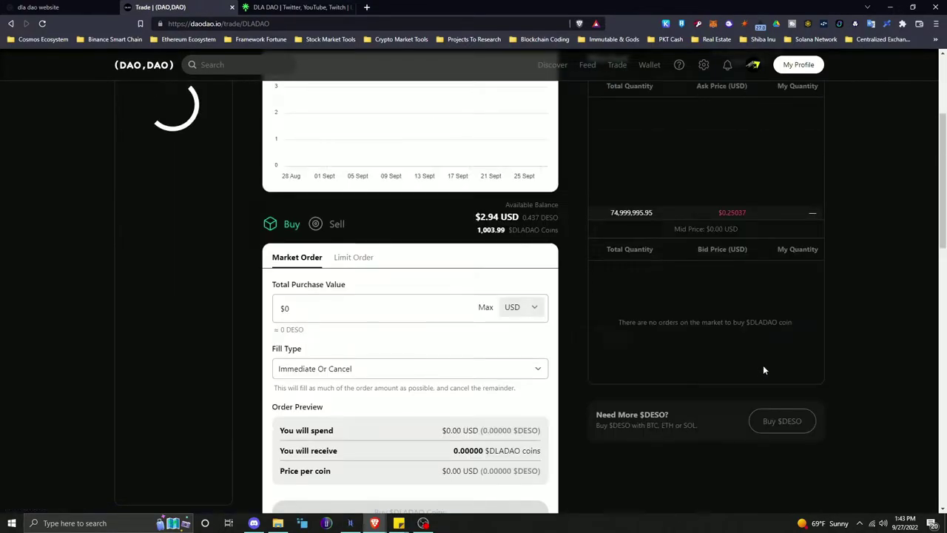
scroll(655, 367, up, 3)
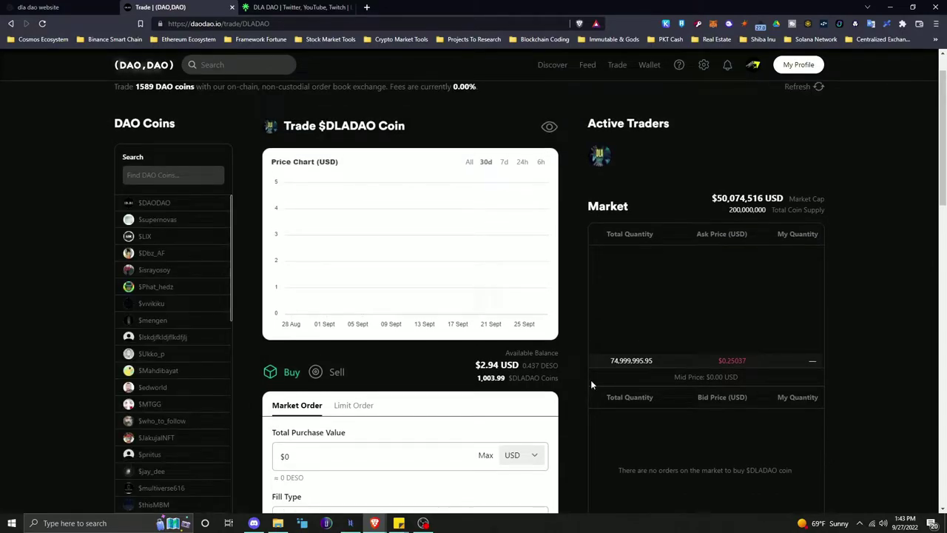
scroll(590, 380, down, 1)
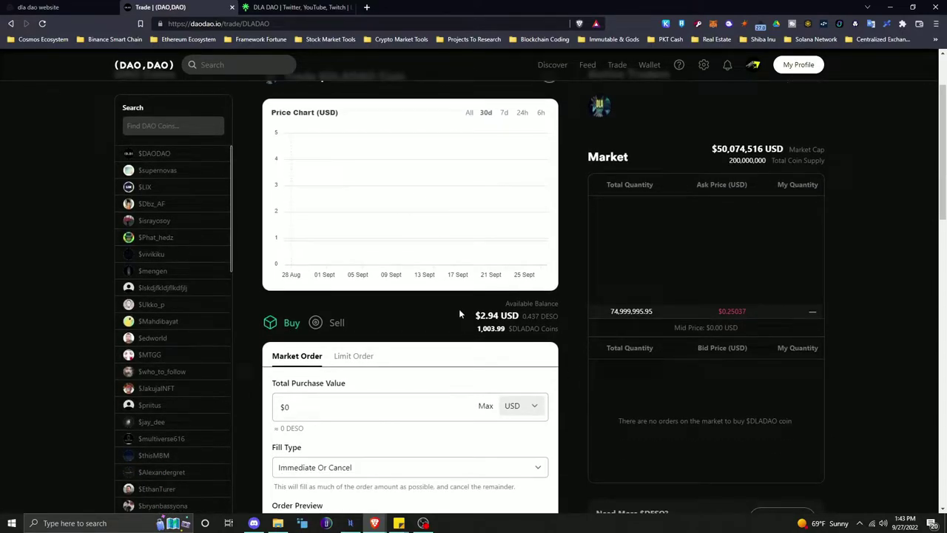
scroll(459, 308, up, 1)
scroll(685, 305, down, 1)
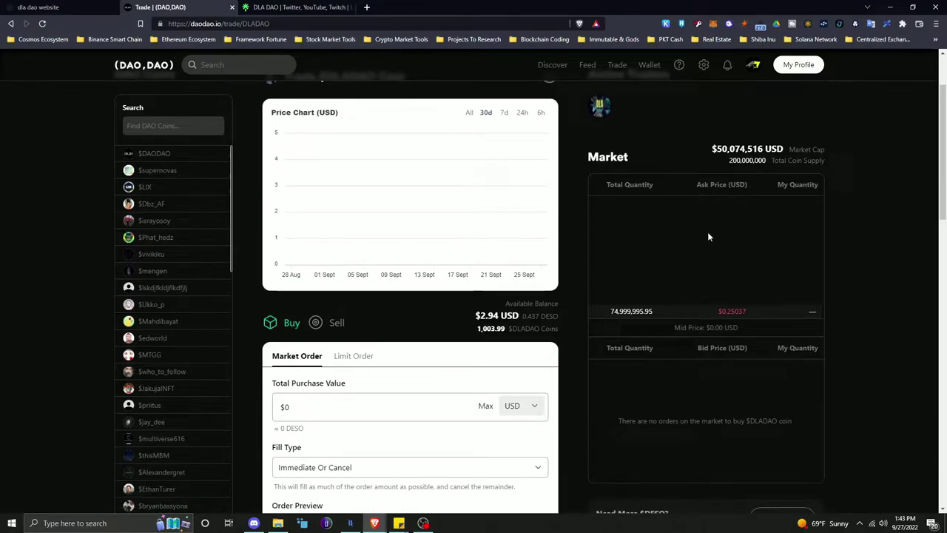
scroll(707, 236, up, 1)
scroll(723, 382, down, 7)
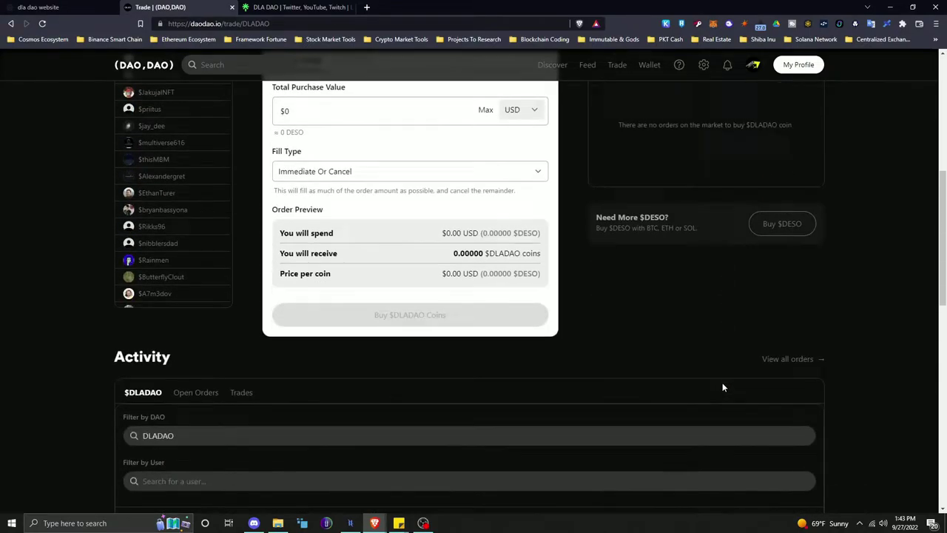
scroll(723, 384, up, 6)
Examine the total quantity and ask price of the sell order listed in the $DLADAO market.
drag(609, 312, 641, 312)
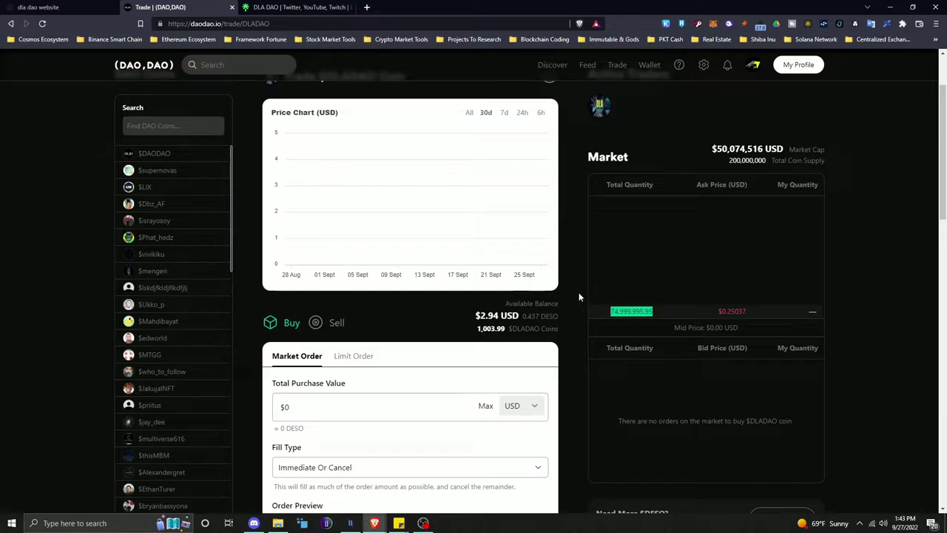
drag(608, 311, 656, 311)
click(587, 298)
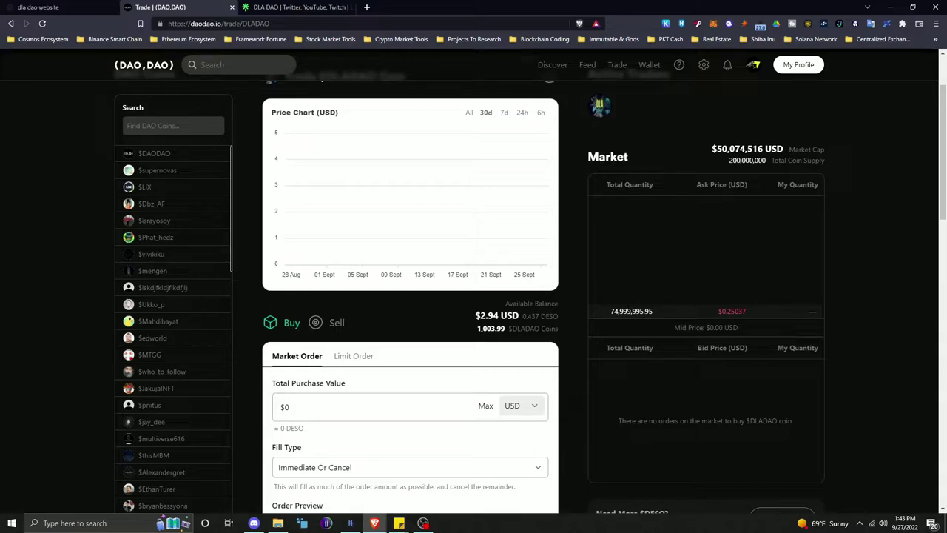
drag(610, 312, 661, 317)
drag(728, 311, 757, 316)
click(758, 316)
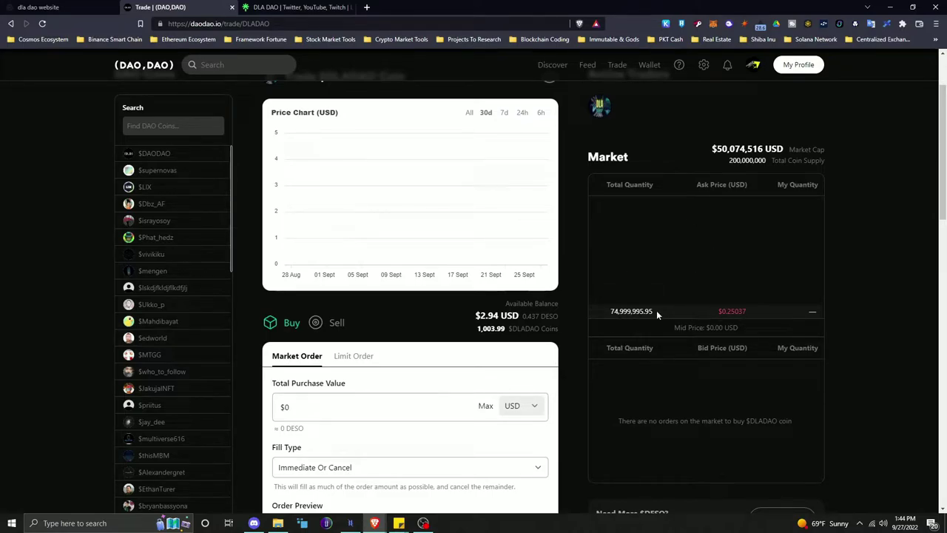
drag(656, 310, 598, 312)
click(583, 288)
Review the market order form for buying $DLADAO, including the purchase value, fill type and order preview.
scroll(779, 235, up, 2)
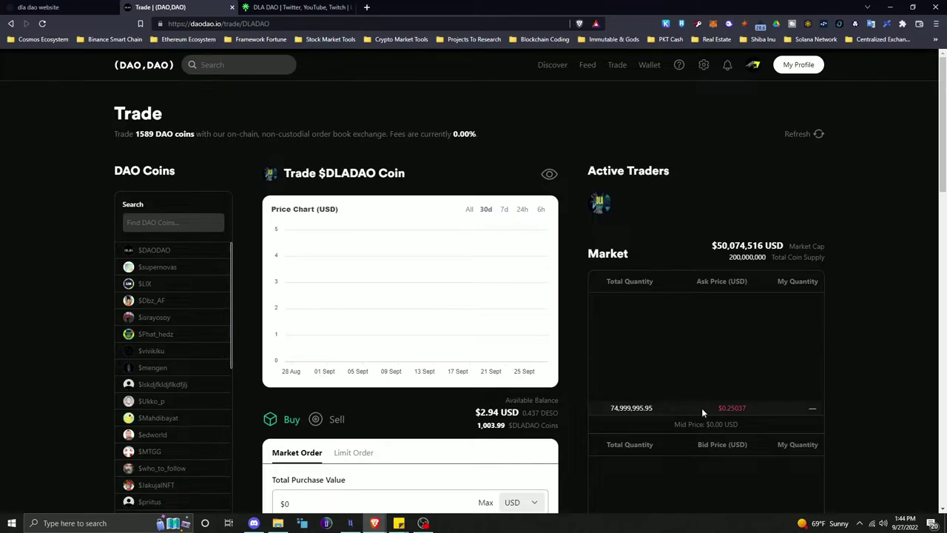
scroll(591, 396, down, 1)
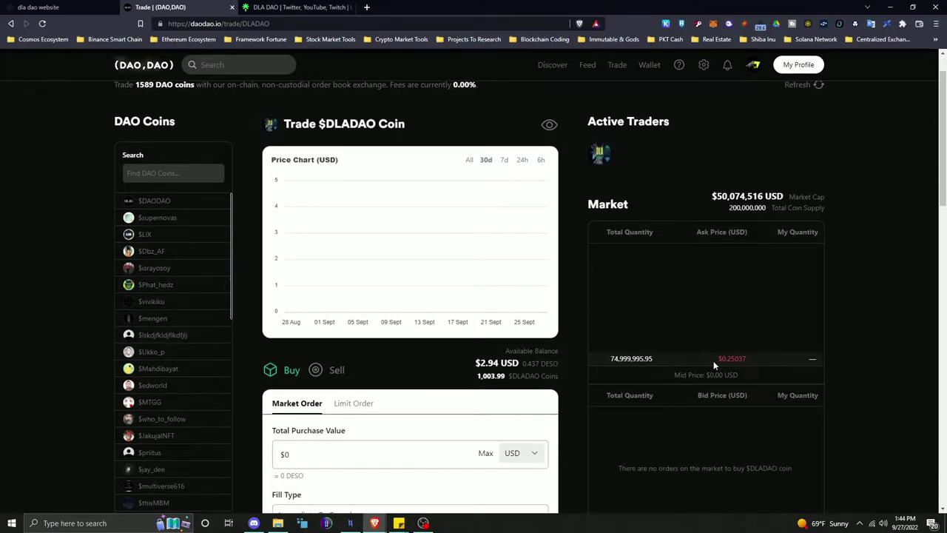
scroll(459, 381, down, 2)
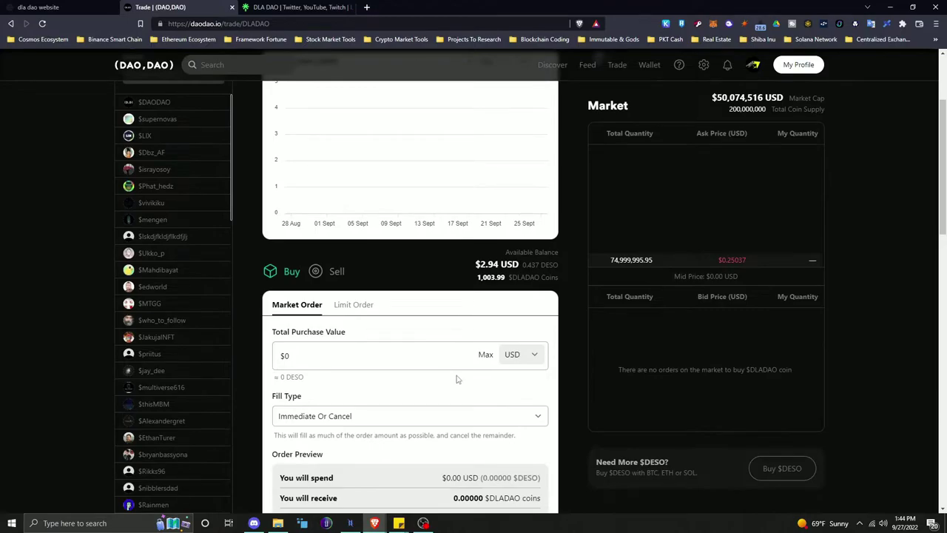
scroll(459, 381, down, 2)
scroll(607, 283, up, 2)
scroll(566, 330, down, 1)
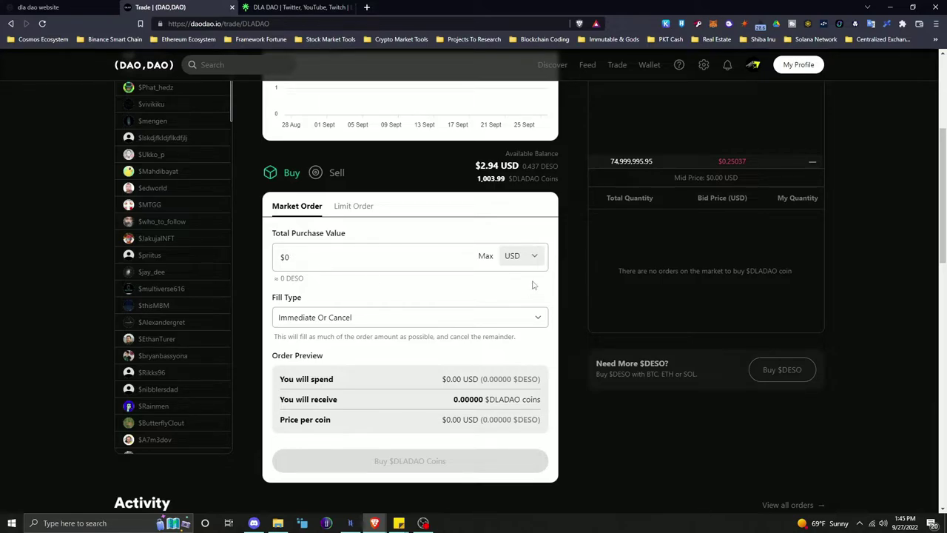
Switch the order form to selling $DLADAO and compare its limit order and market order fields.
click(333, 175)
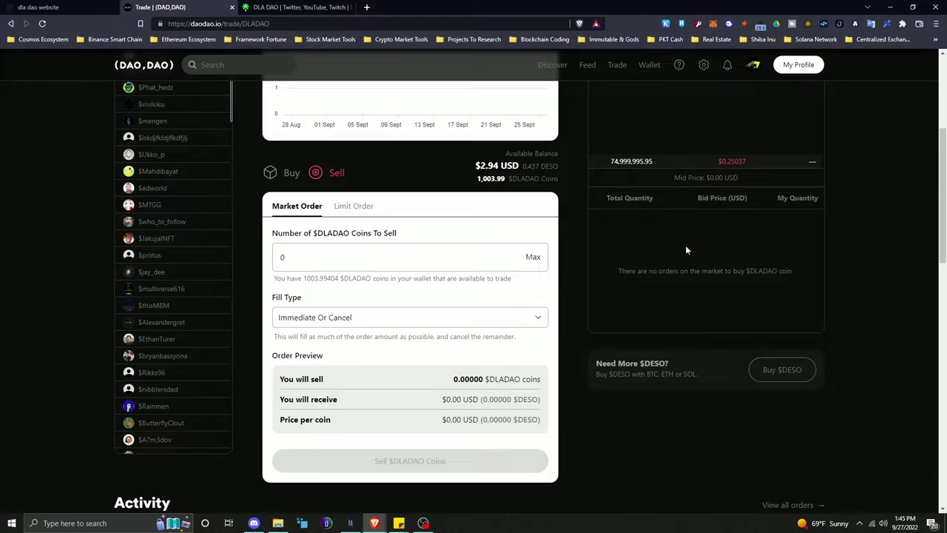
scroll(700, 311, up, 2)
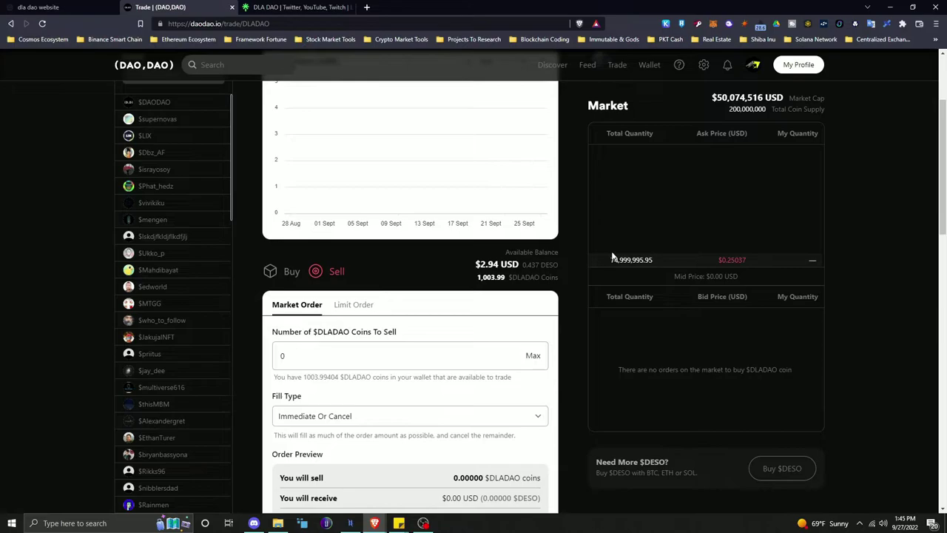
scroll(351, 296, down, 1)
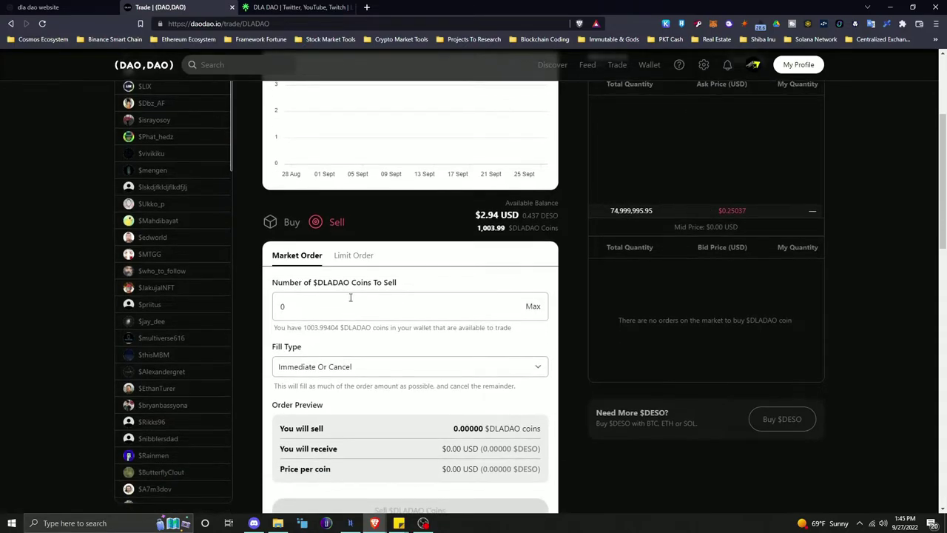
click(354, 255)
scroll(323, 321, down, 1)
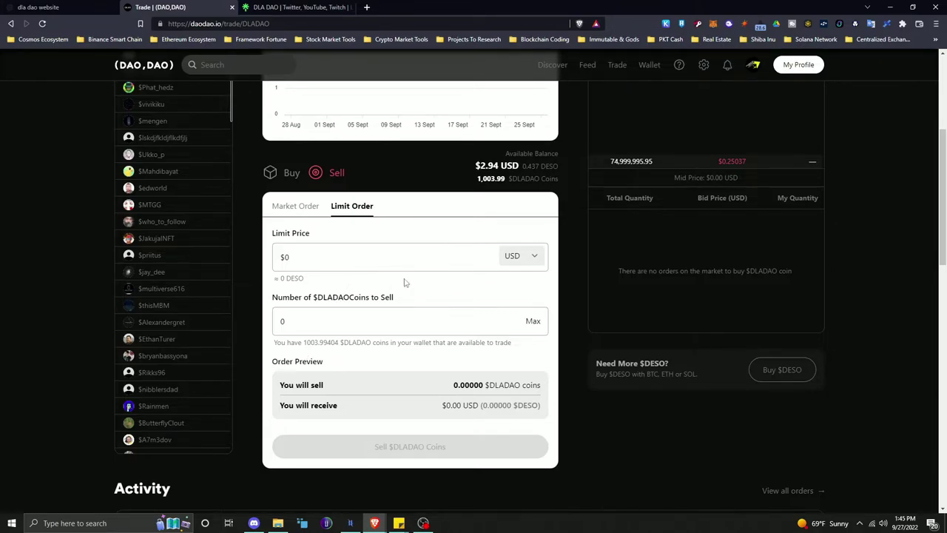
click(299, 208)
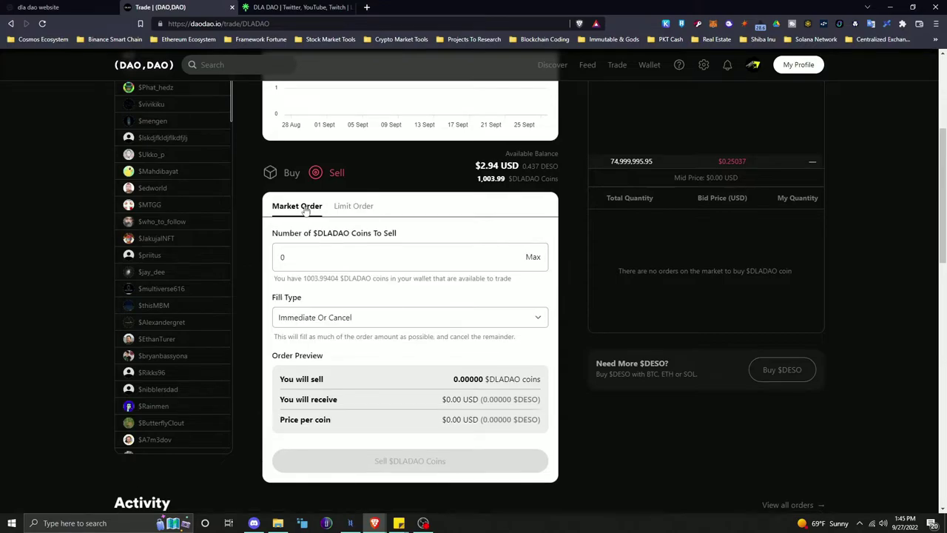
click(349, 211)
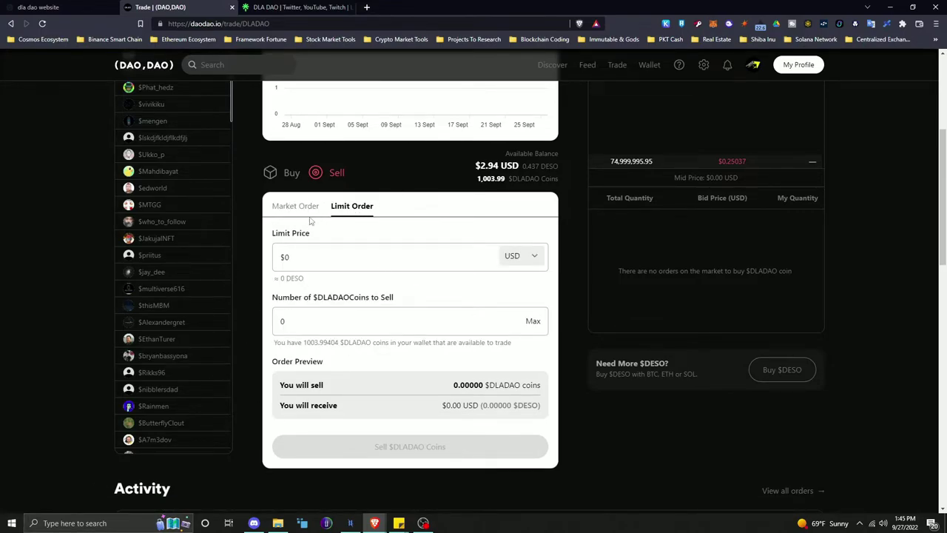
click(308, 214)
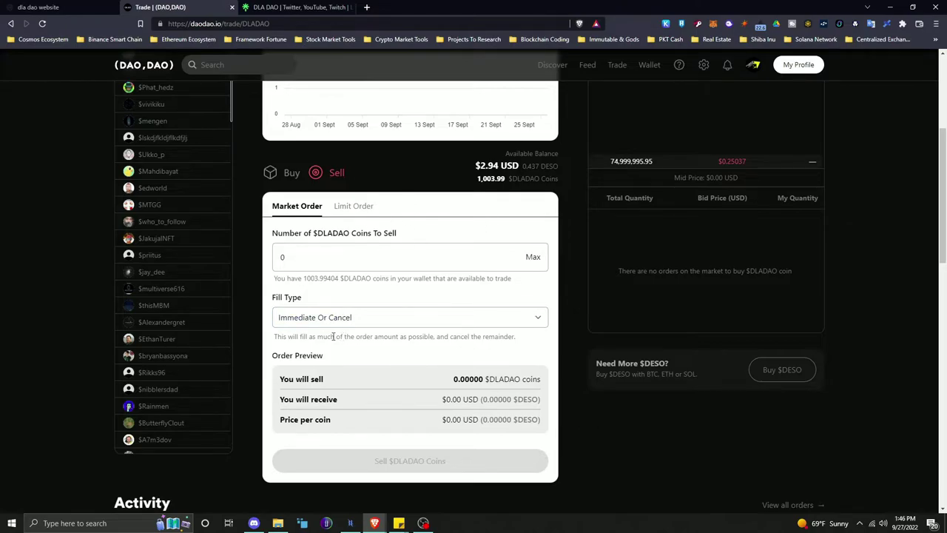
Review the sell form's fill type, recheck limit against market orders, and return to the market's ask listing.
scroll(436, 247, up, 1)
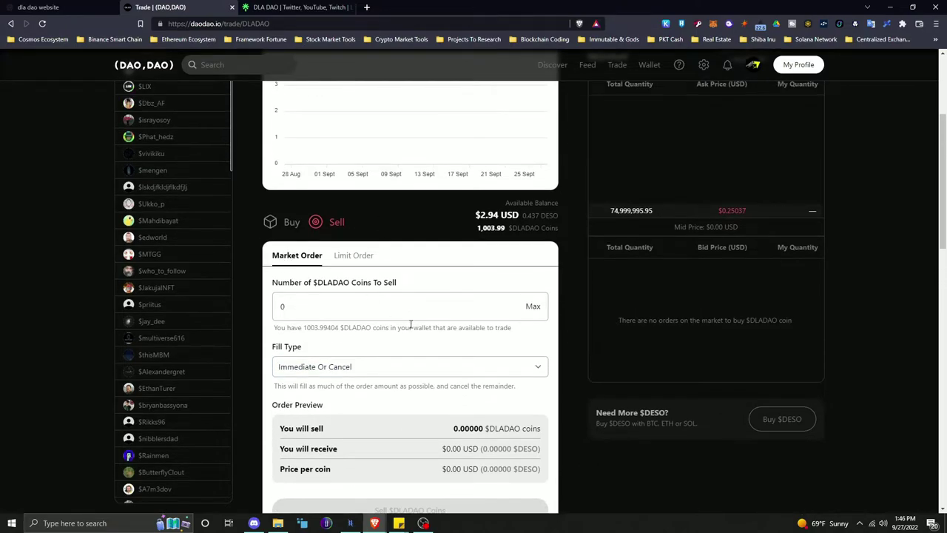
scroll(409, 323, up, 1)
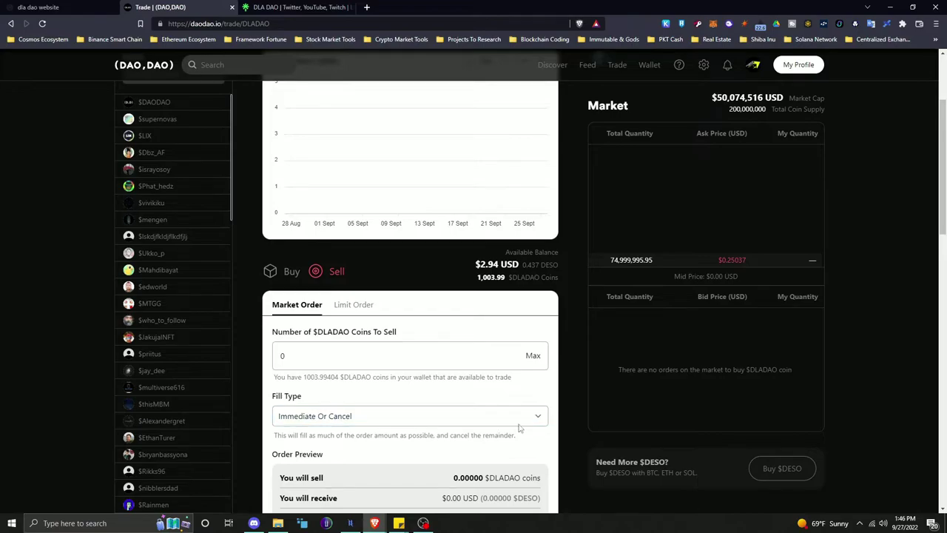
scroll(342, 389, down, 2)
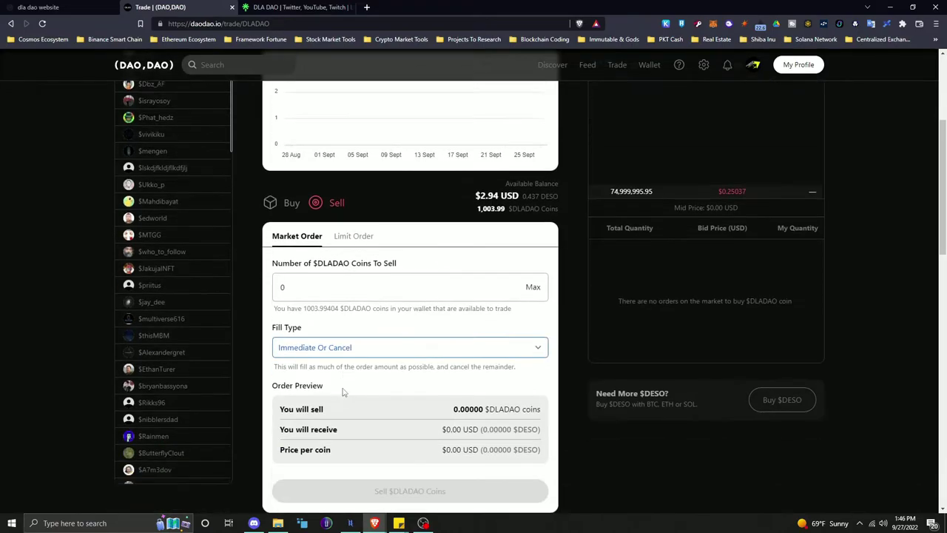
click(361, 157)
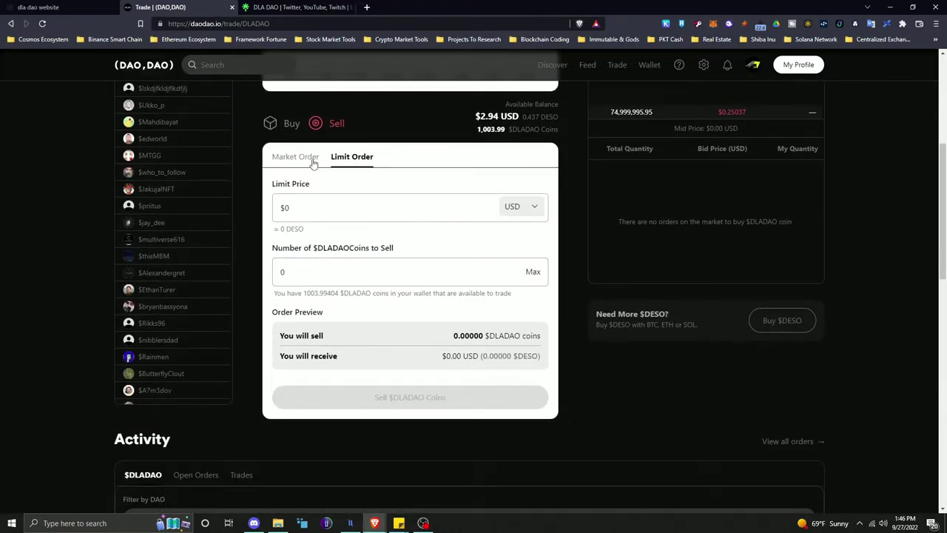
click(314, 164)
click(358, 158)
click(293, 158)
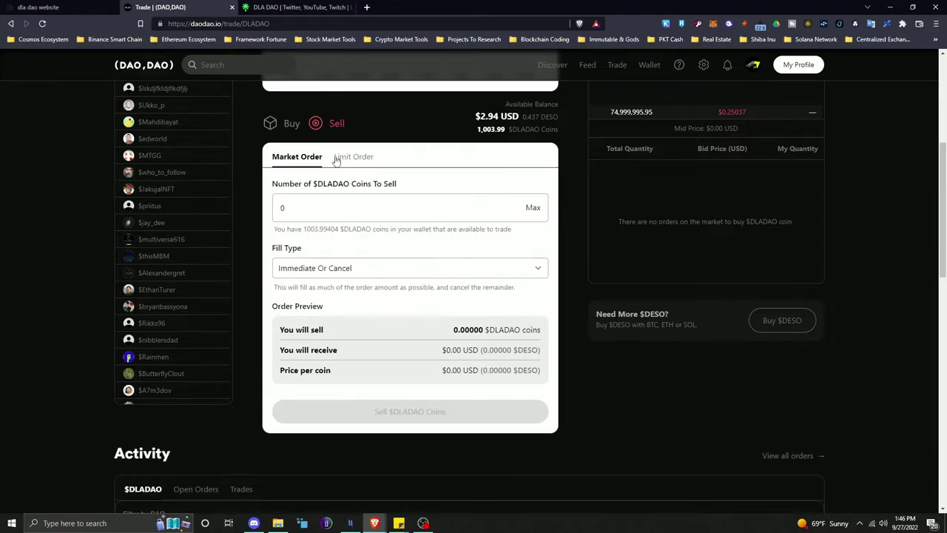
click(350, 158)
click(315, 161)
scroll(816, 334, up, 4)
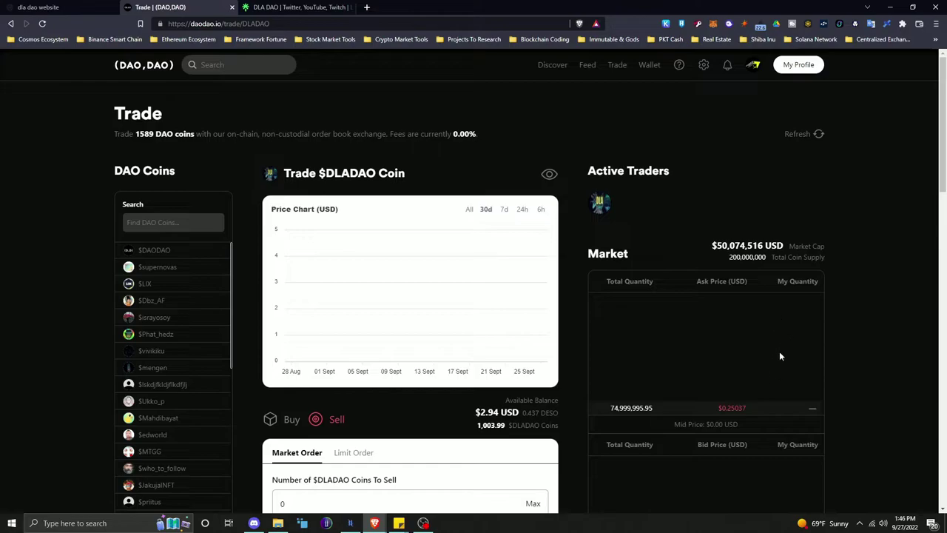
scroll(683, 418, down, 1)
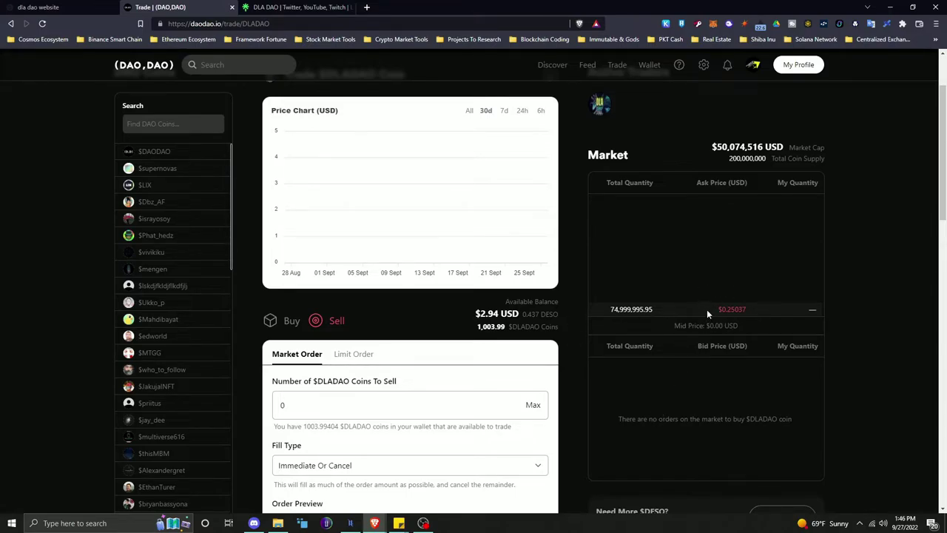
Highlight the sell order's total quantity and ask price in the $DLADAO market, then clear the selection.
click(842, 308)
drag(587, 310, 831, 305)
click(828, 298)
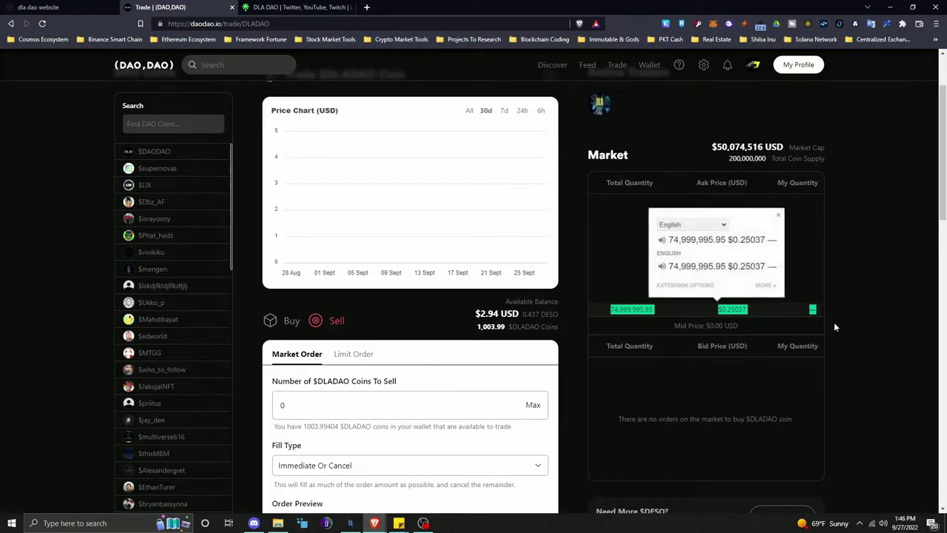
click(710, 308)
Return to the DLA DAO page and start a new $DLADAO proposal in its Community section.
key(alt+Left)
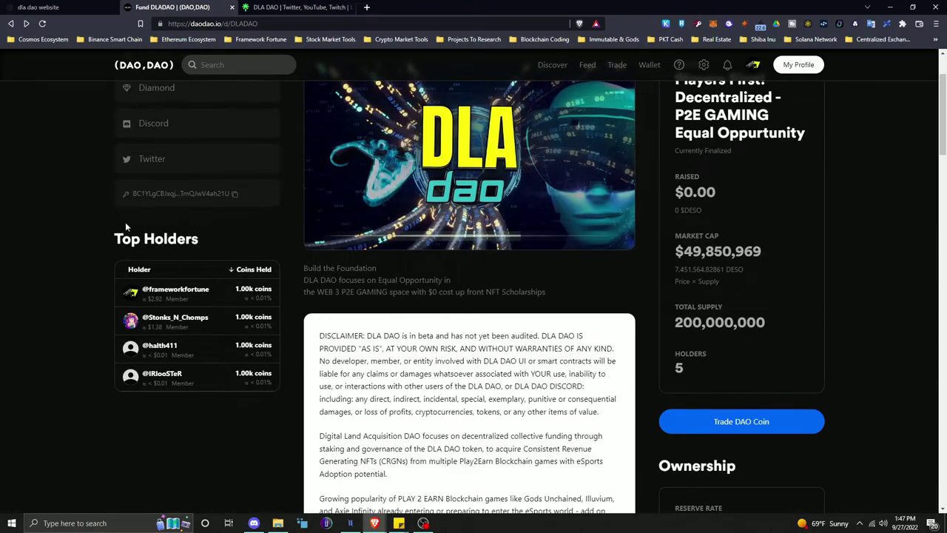
scroll(480, 271, up, 1)
scroll(444, 244, up, 1)
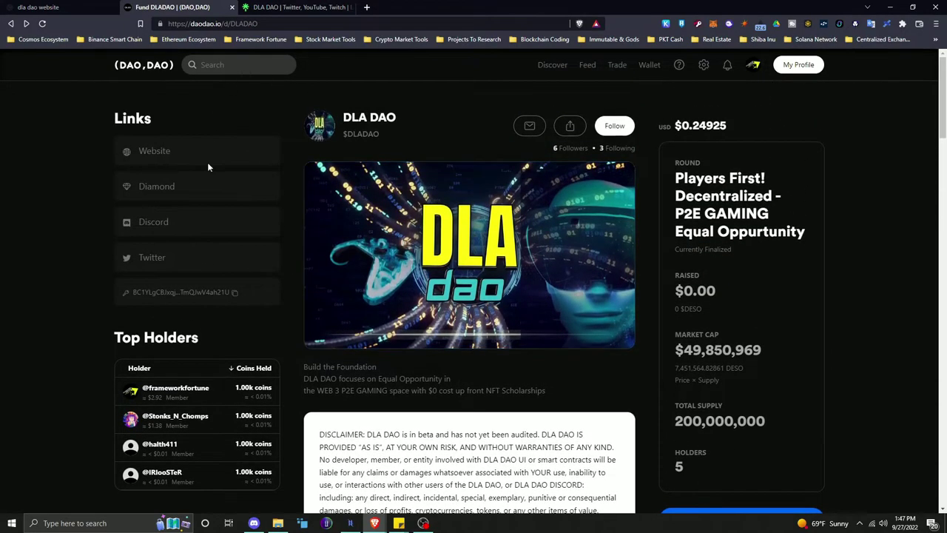
scroll(413, 359, down, 7)
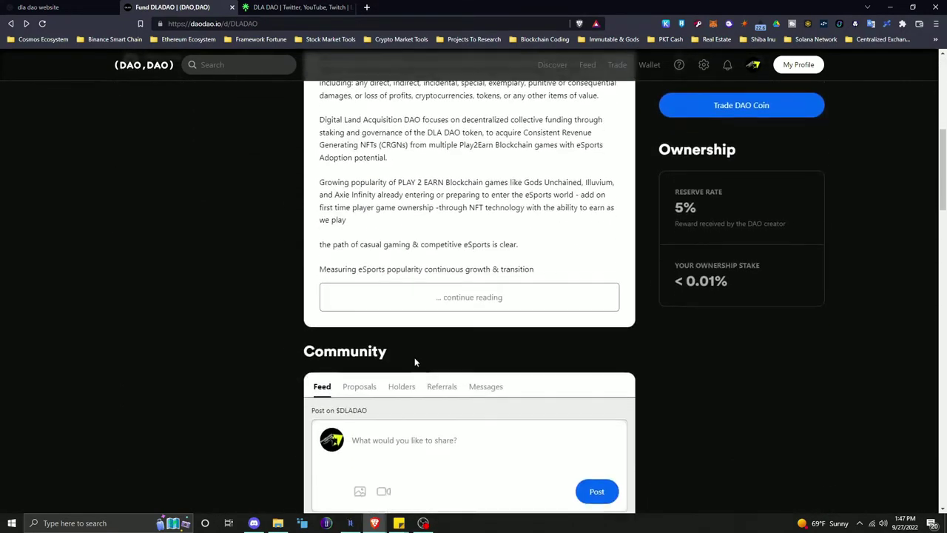
click(351, 214)
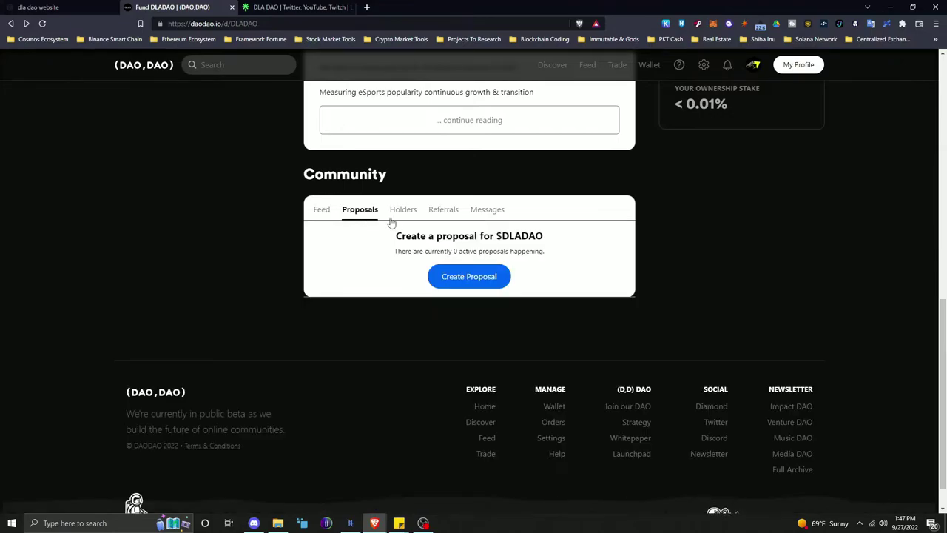
click(469, 281)
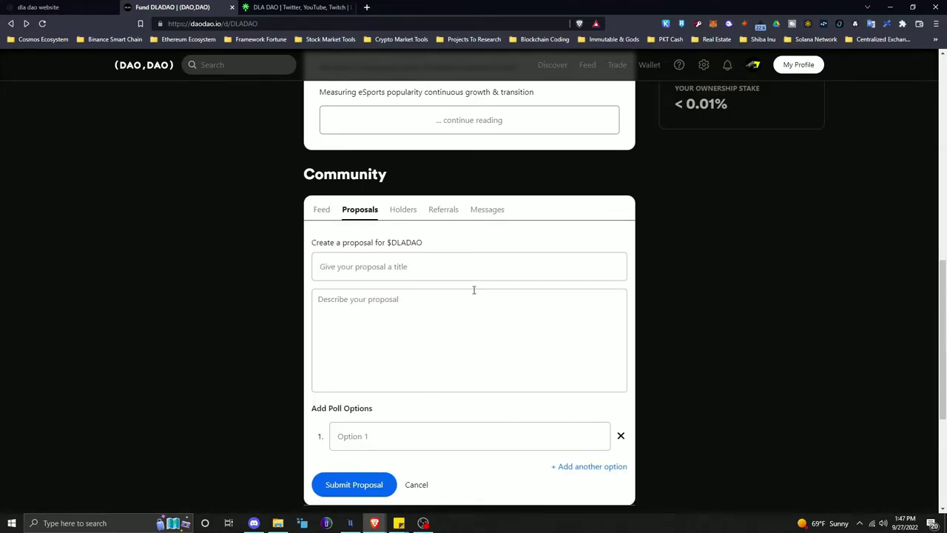
Title the proposal "start scholarships for Illuvium".
click(436, 264)
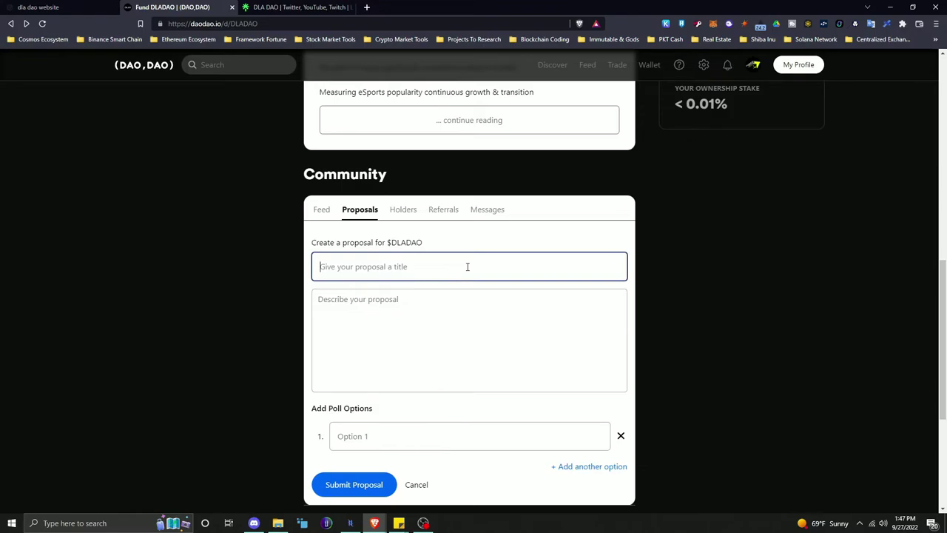
text(d)
text(tart scholarships for i)
key(BackSpace)
key(BackSpace)
text(luvium)
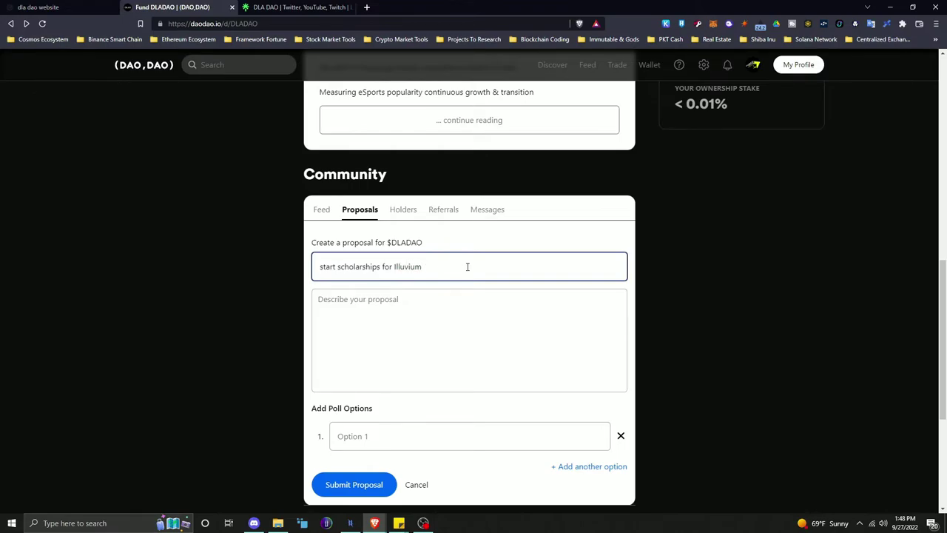
text(m)
Enter "immediate launch of illuvium scholarships" as the proposal's description.
click(447, 363)
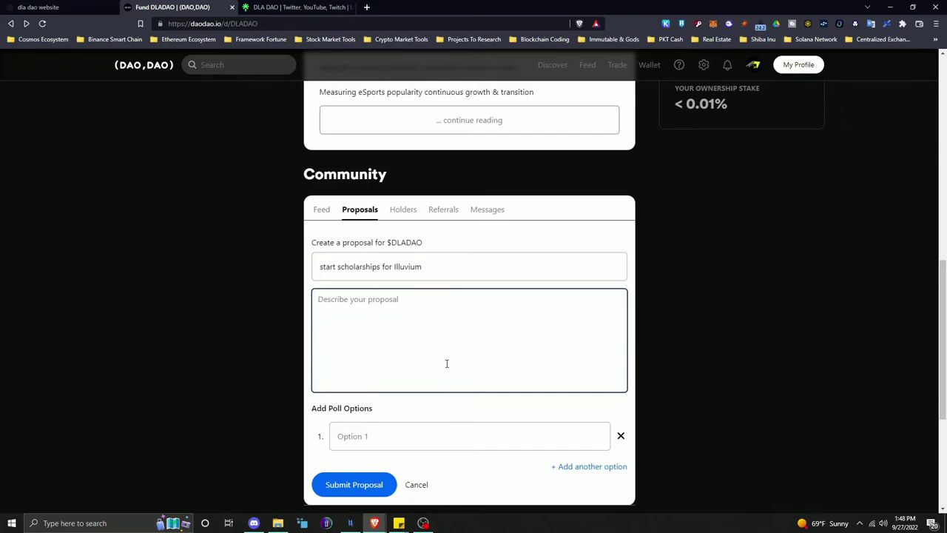
text(immediate I)
text(aunch of )
text(illuvium shcol)
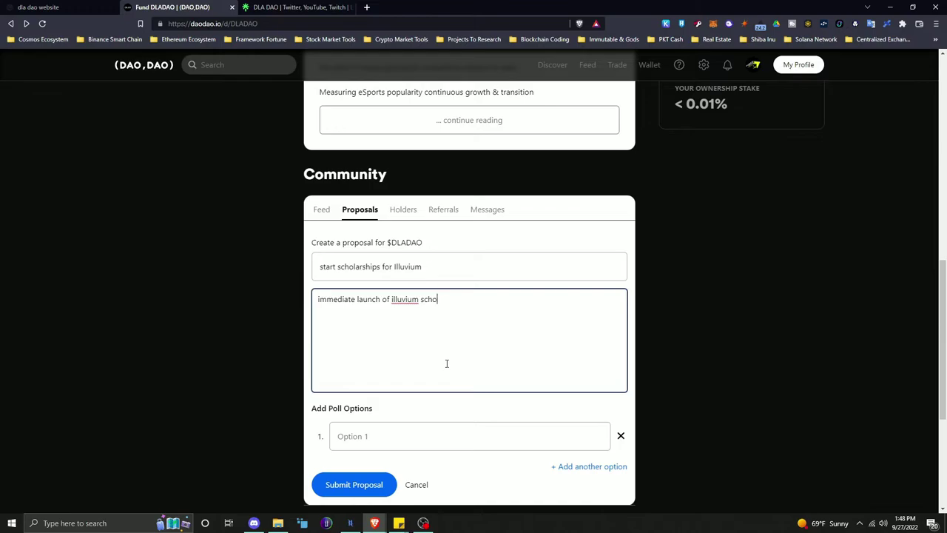
text(l)
text(p)
text(ps)
Add "yes" and "no" as the proposal's first two poll options.
click(397, 440)
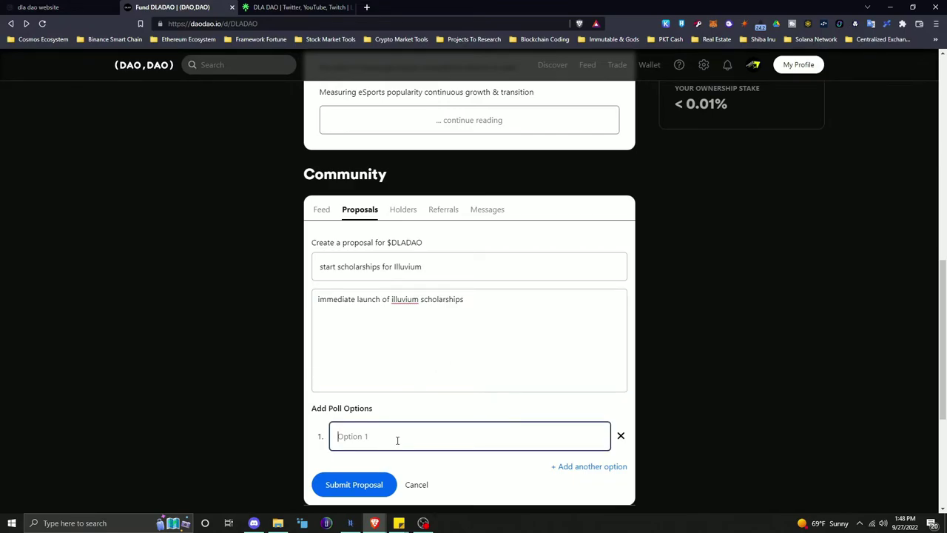
text(yes)
click(607, 465)
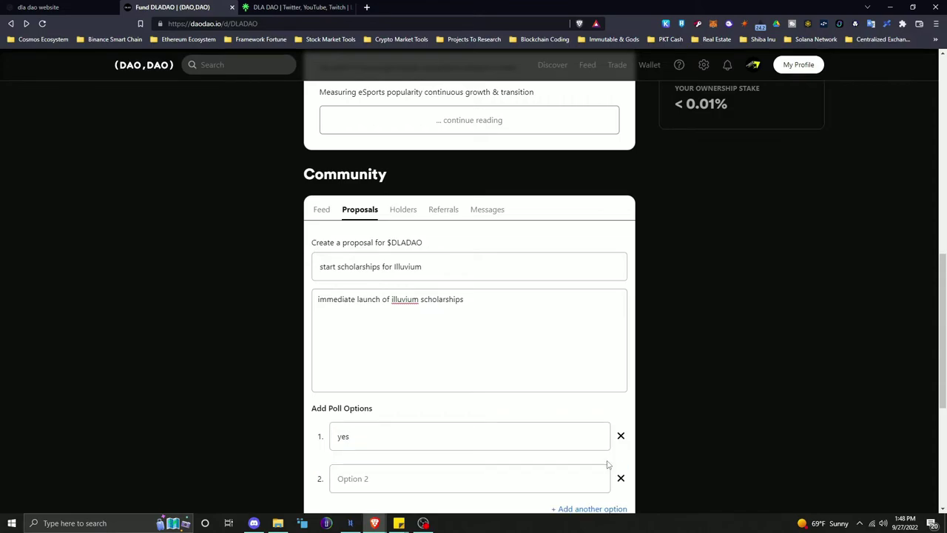
scroll(606, 464, down, 1)
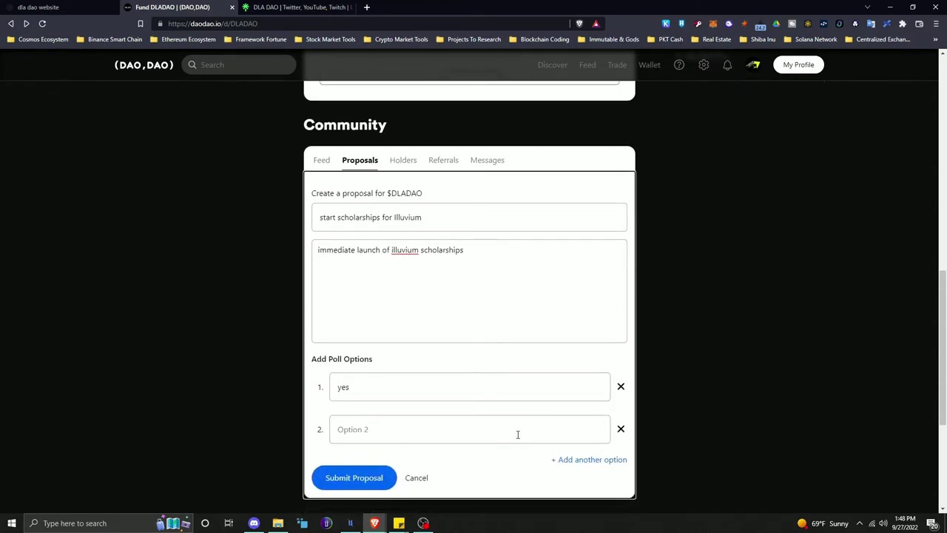
click(516, 430)
text(no)
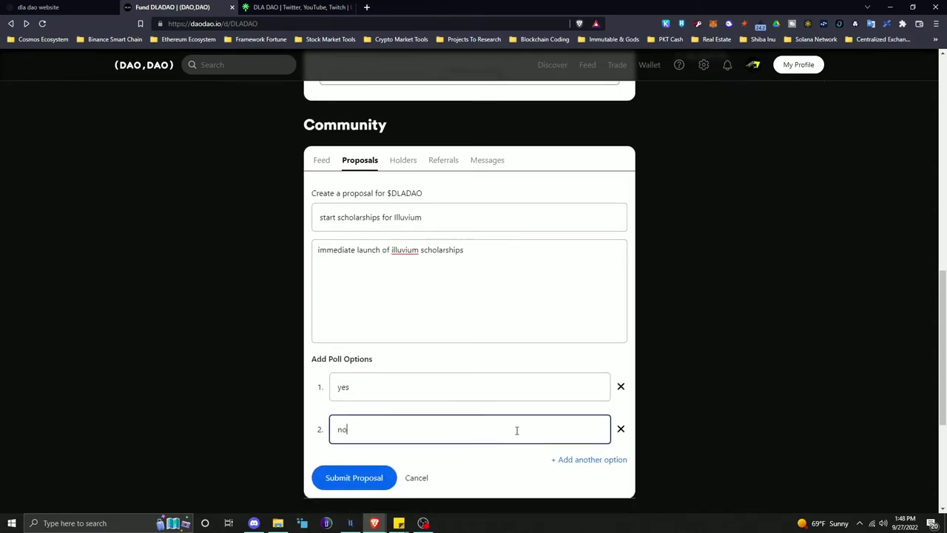
Add "abstain" as the third poll option and submit the proposal.
click(586, 459)
click(411, 472)
text(abstia)
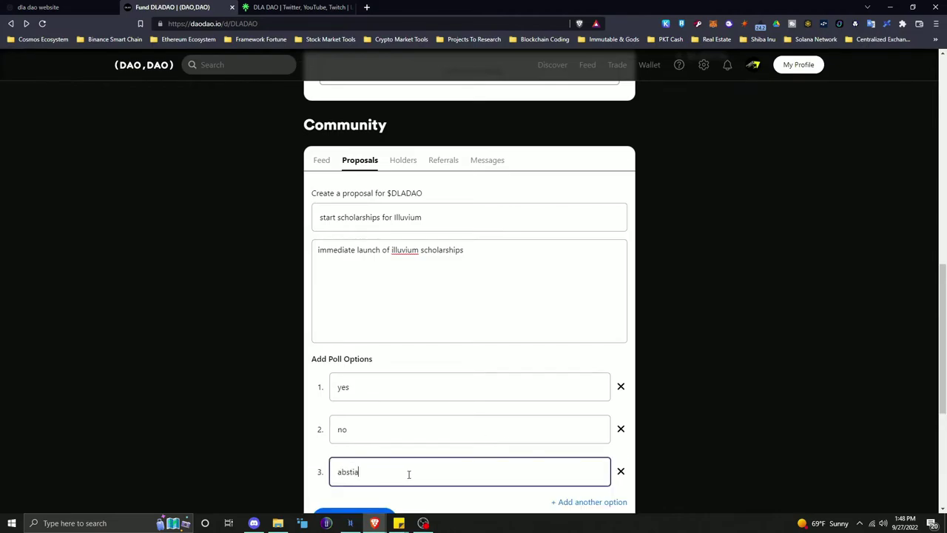
text(ain)
scroll(714, 328, down, 1)
click(353, 499)
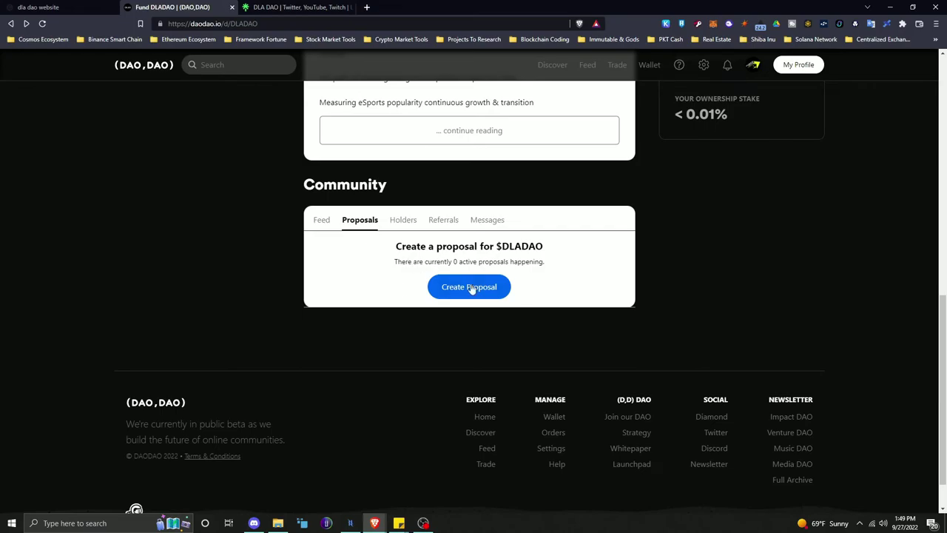
Review the DLA DAO community's feed, recheck its proposals, and examine the list of coin holders.
click(324, 221)
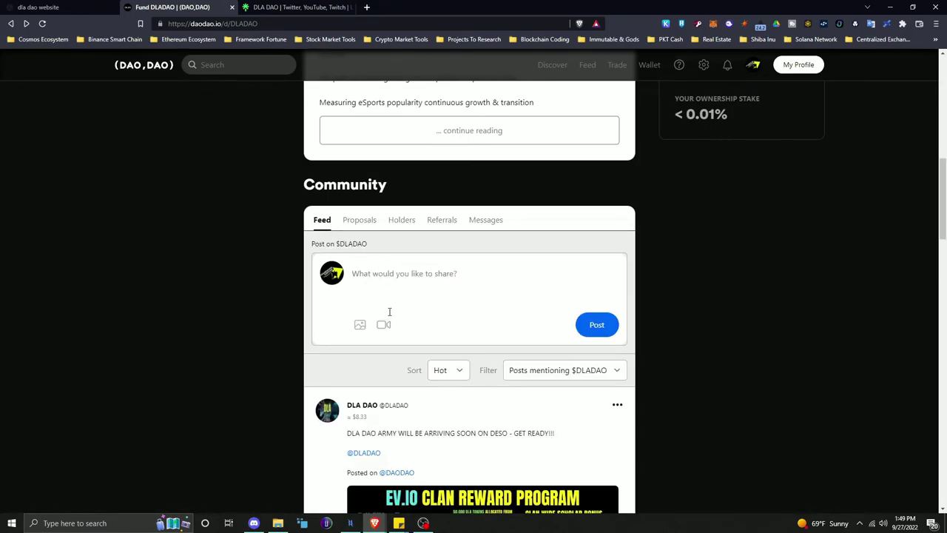
click(361, 222)
click(323, 220)
click(401, 222)
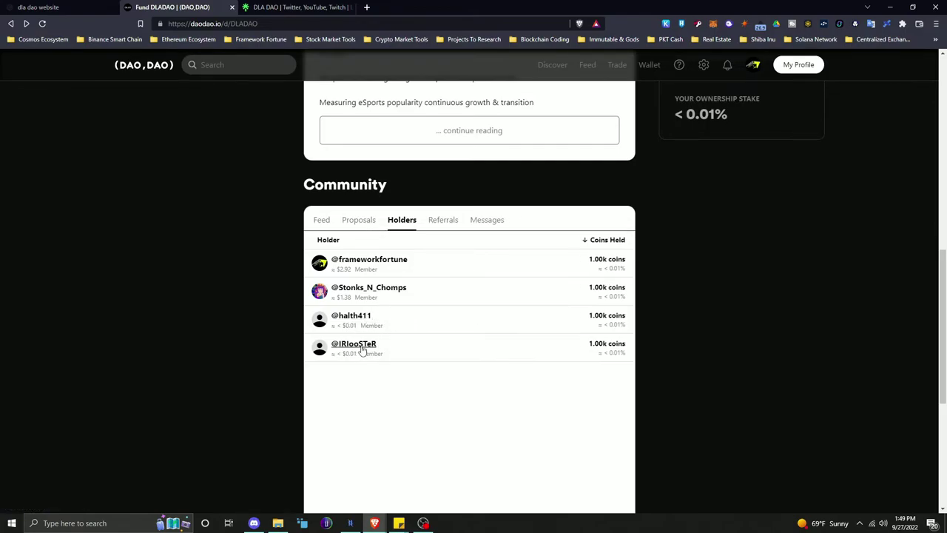
scroll(365, 345, down, 1)
scroll(353, 321, up, 1)
mouse_move(347, 333)
Review the community's proposals, referral offer and group chat messages, and return to the proposals.
click(371, 222)
scroll(413, 331, up, 1)
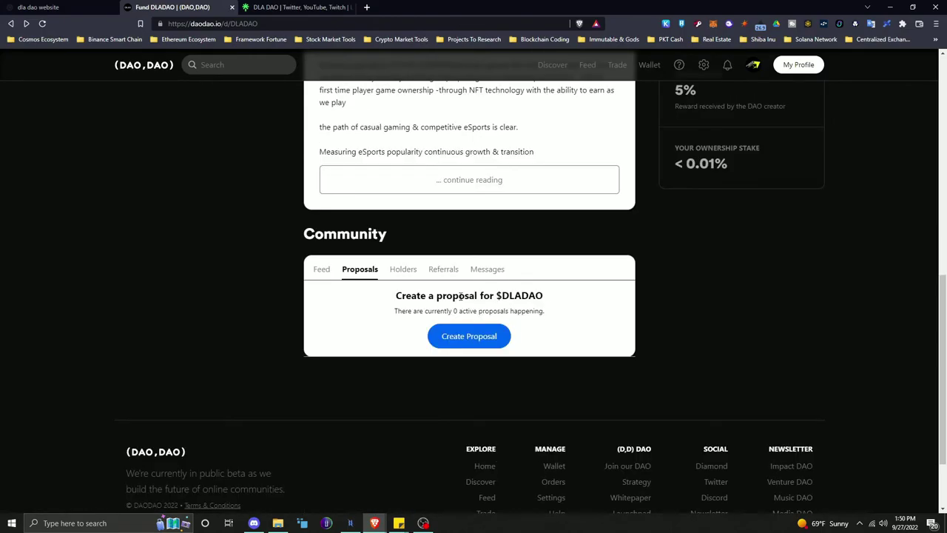
click(443, 269)
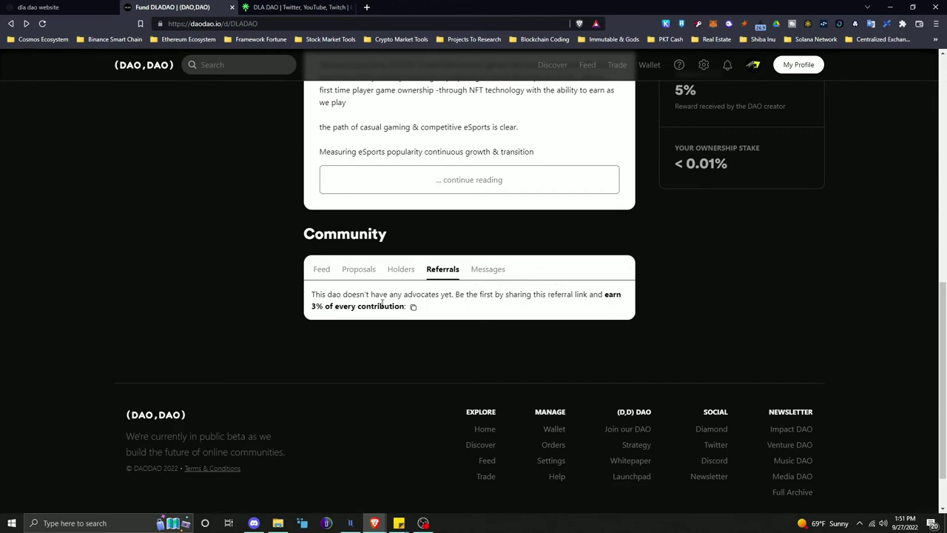
click(488, 274)
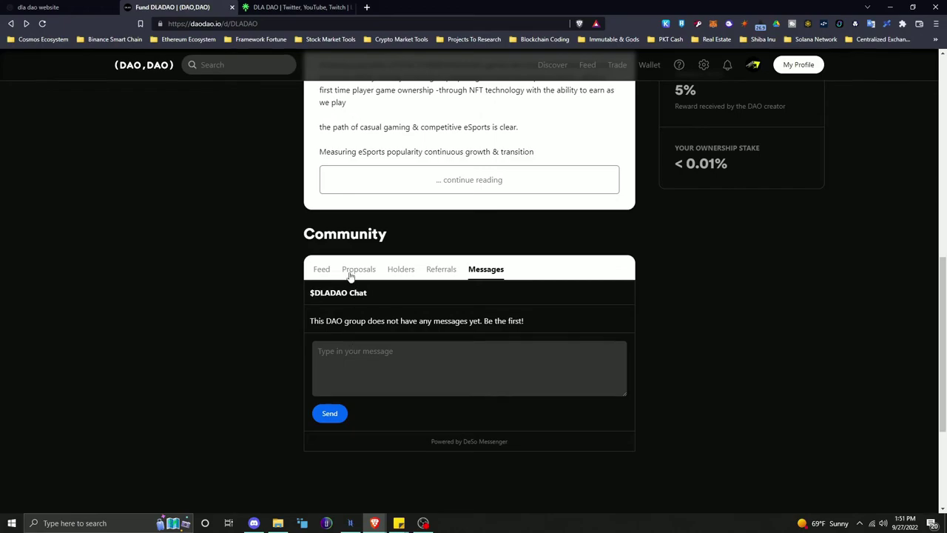
scroll(451, 375, down, 1)
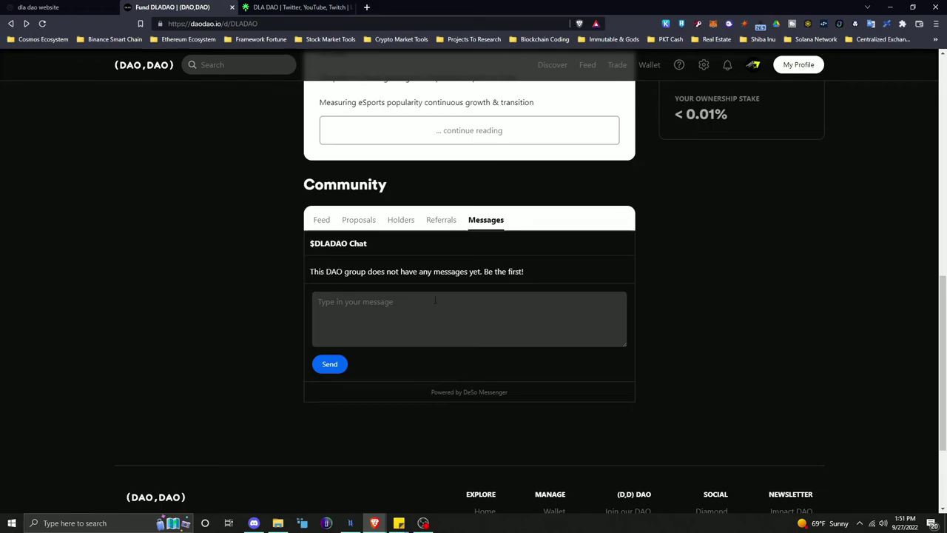
click(357, 222)
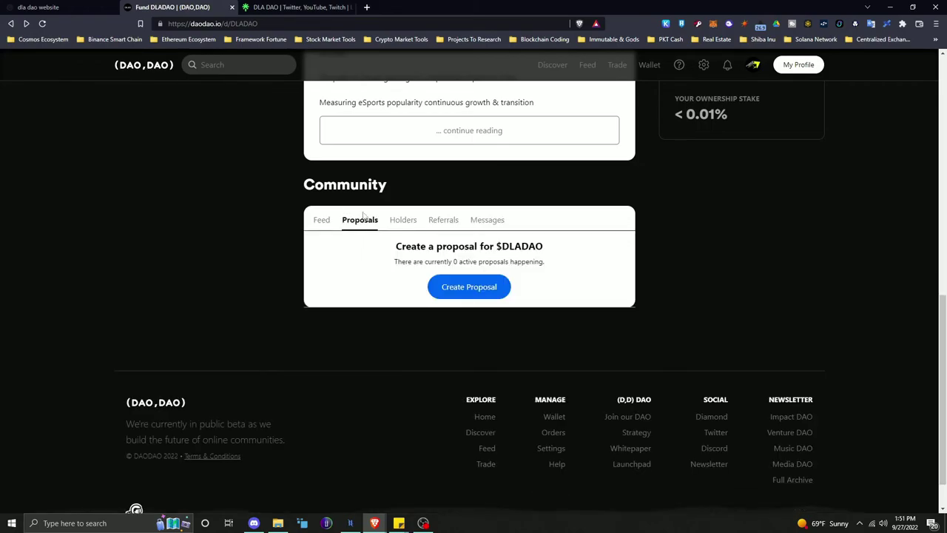
Look over the DLA DAO page's links, funding figures, disclaimer, description and ownership details.
scroll(538, 215, up, 1)
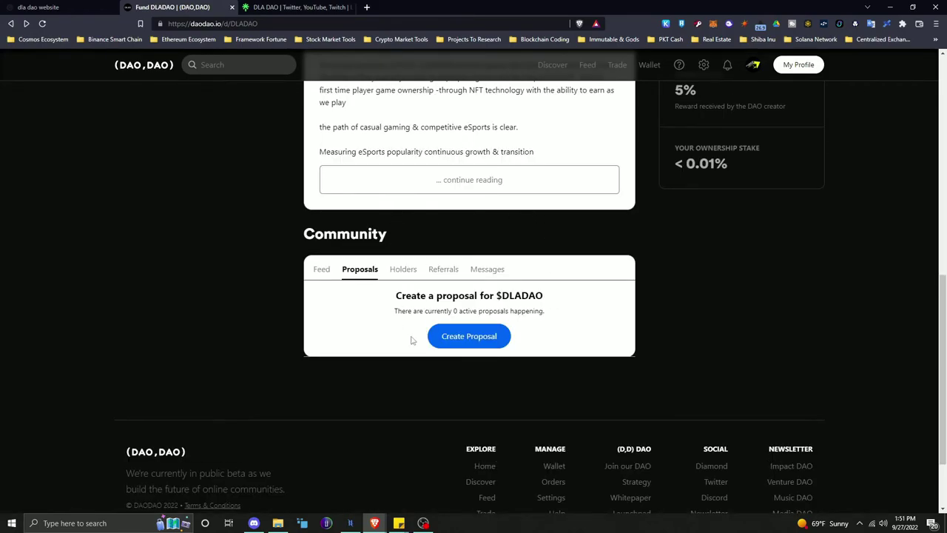
scroll(550, 353, up, 10)
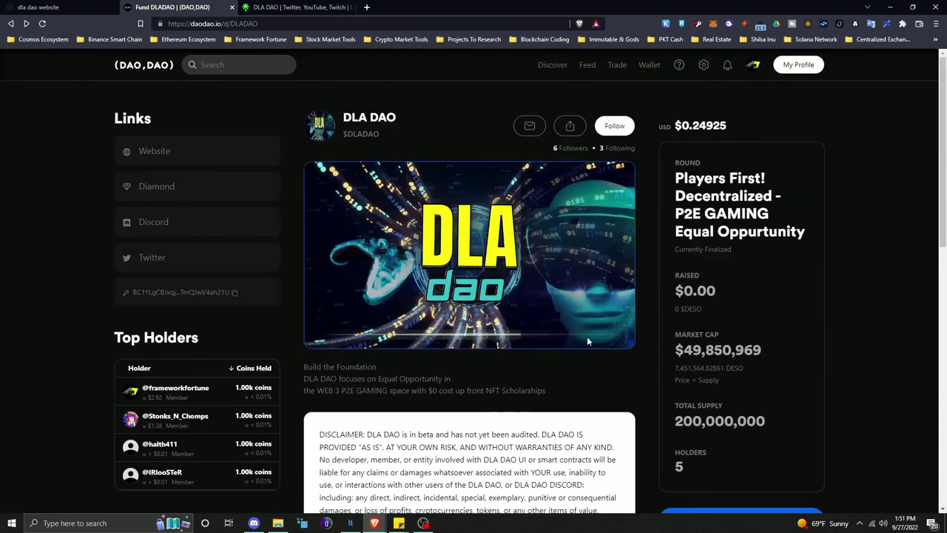
scroll(586, 336, down, 2)
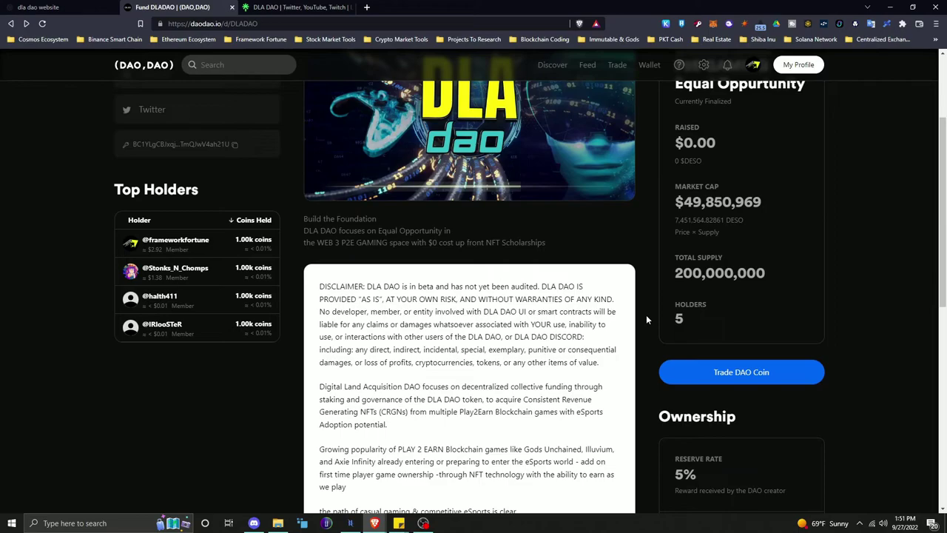
scroll(646, 315, down, 4)
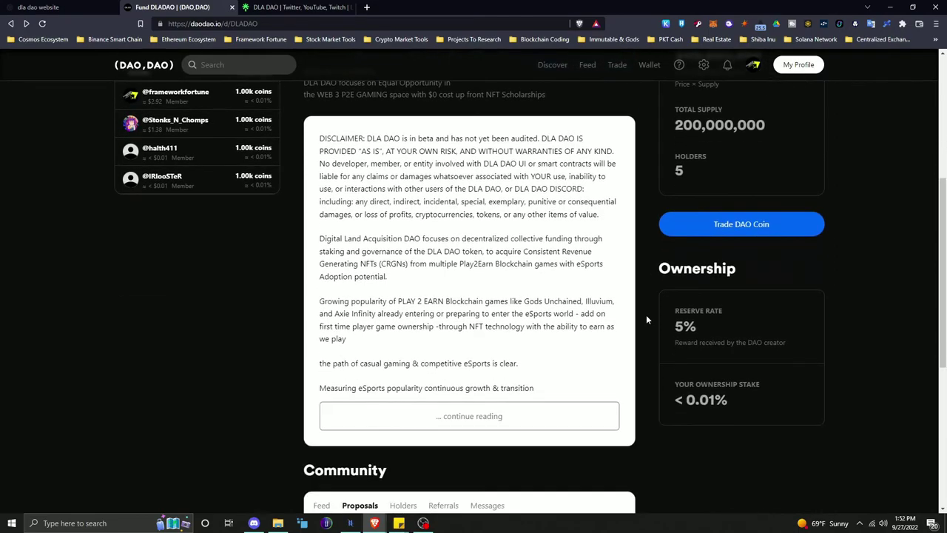
scroll(576, 289, up, 6)
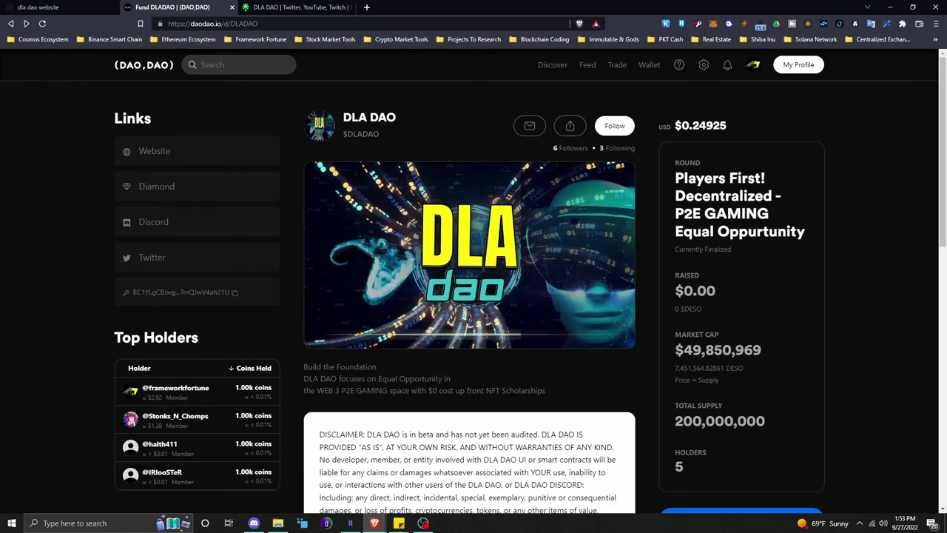
Switch to the Linktree page listing the DLA DAO, Discord, website and Twitch links.
scroll(593, 181, down, 1)
scroll(593, 177, up, 1)
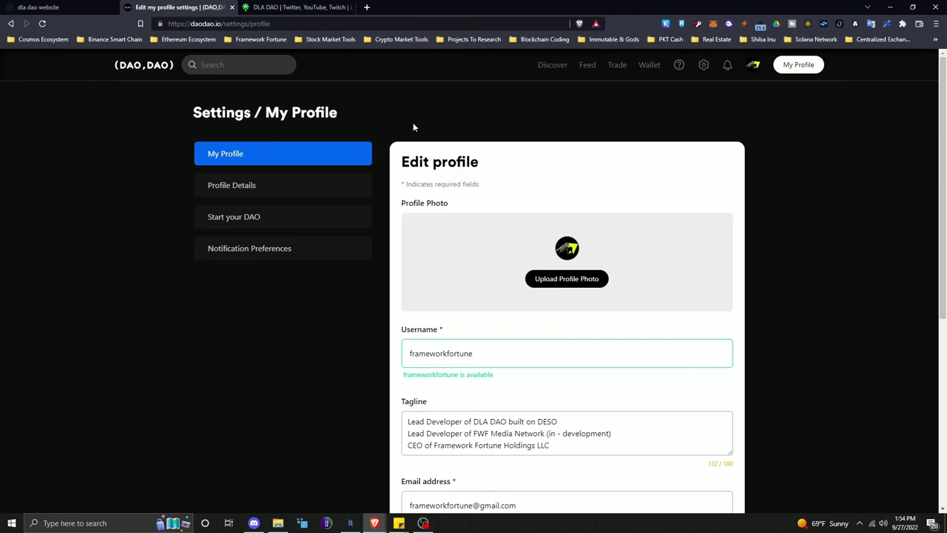
click(300, 6)
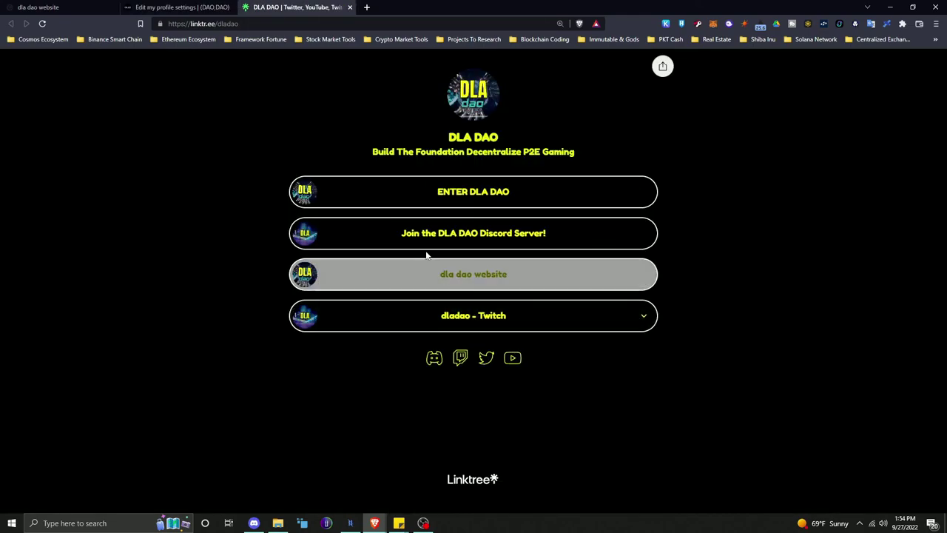